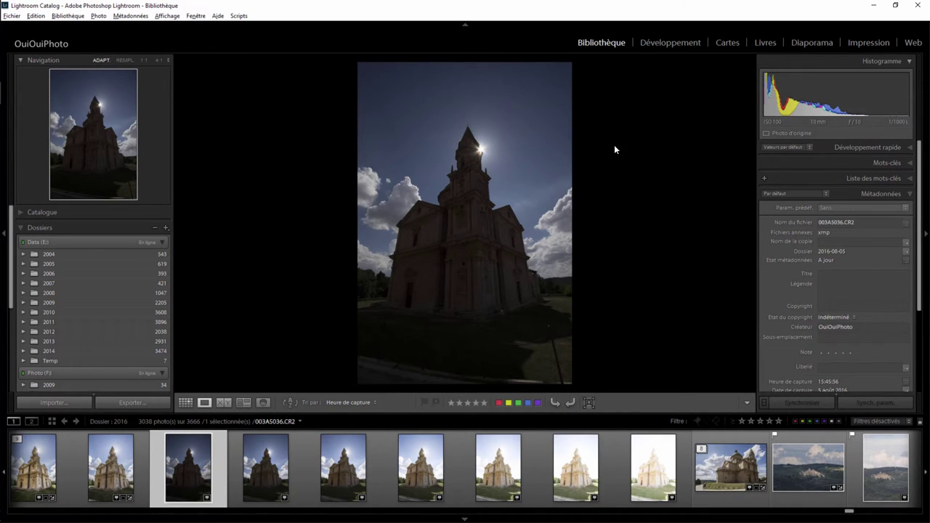
# Inspect the sun and spire of the dark exposure at 1:1, zooming in and out repeatedly.
pyautogui.click(482, 148)
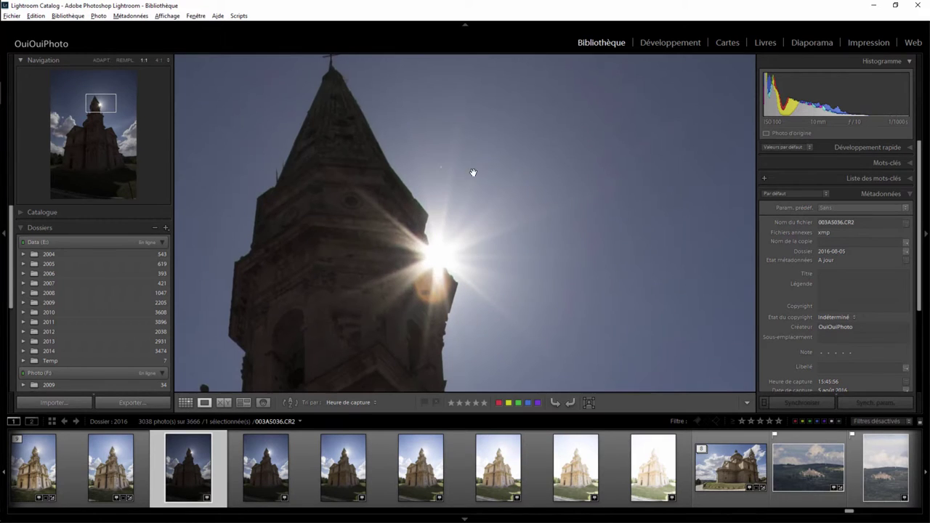
pyautogui.click(438, 262)
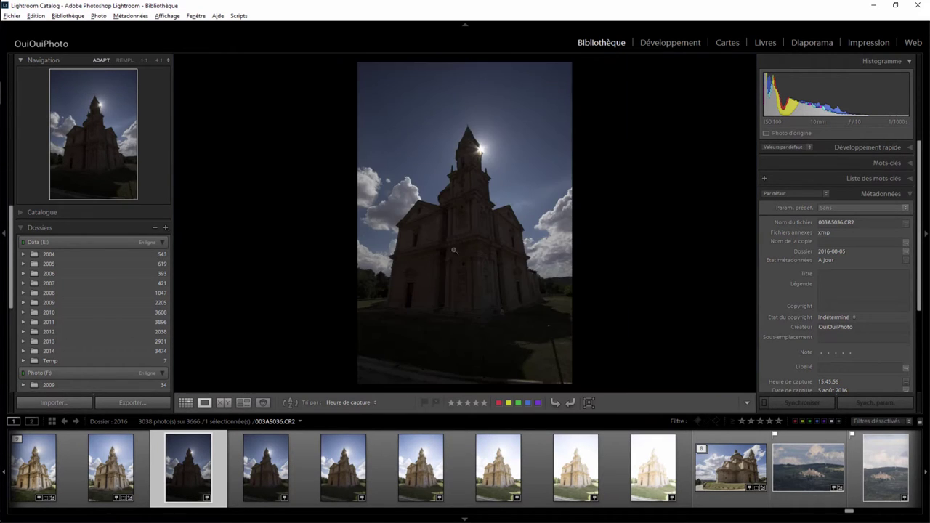
pyautogui.click(479, 150)
pyautogui.click(451, 227)
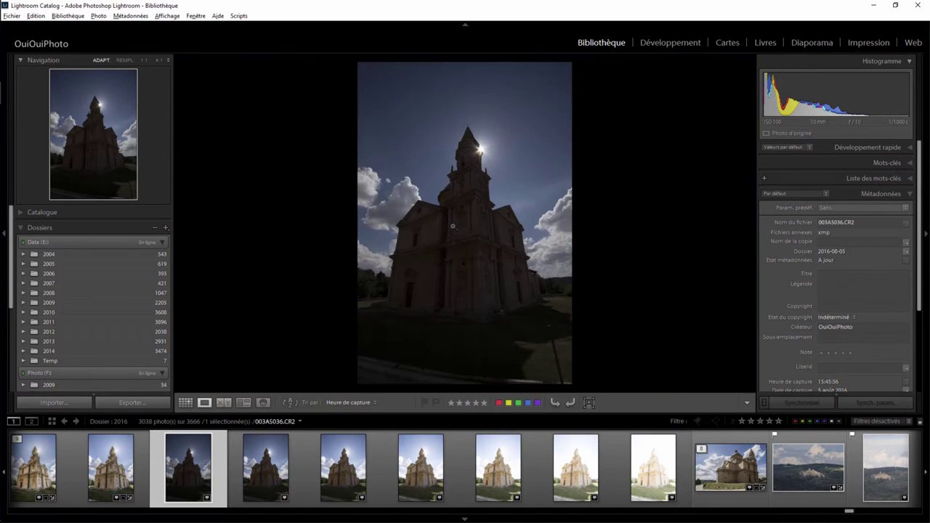
pyautogui.click(471, 152)
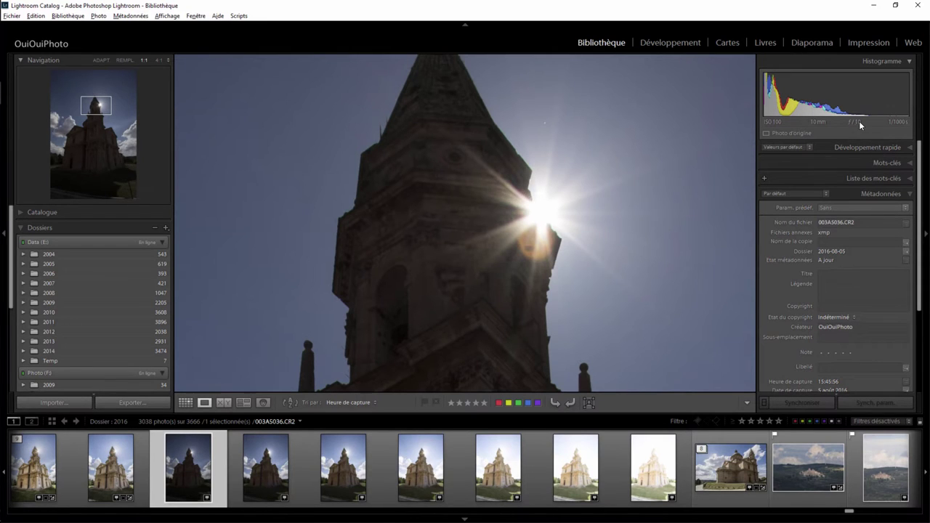
pyautogui.click(533, 222)
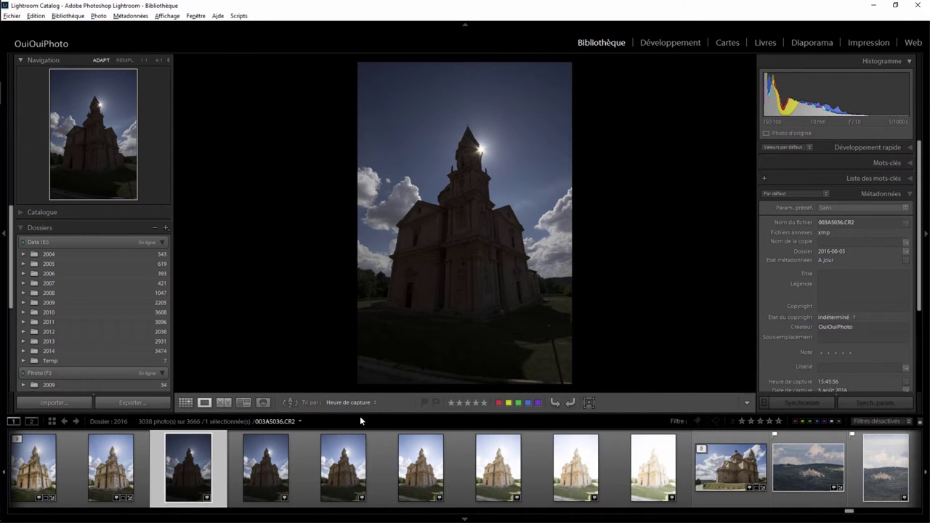
pyautogui.moveTo(266, 468)
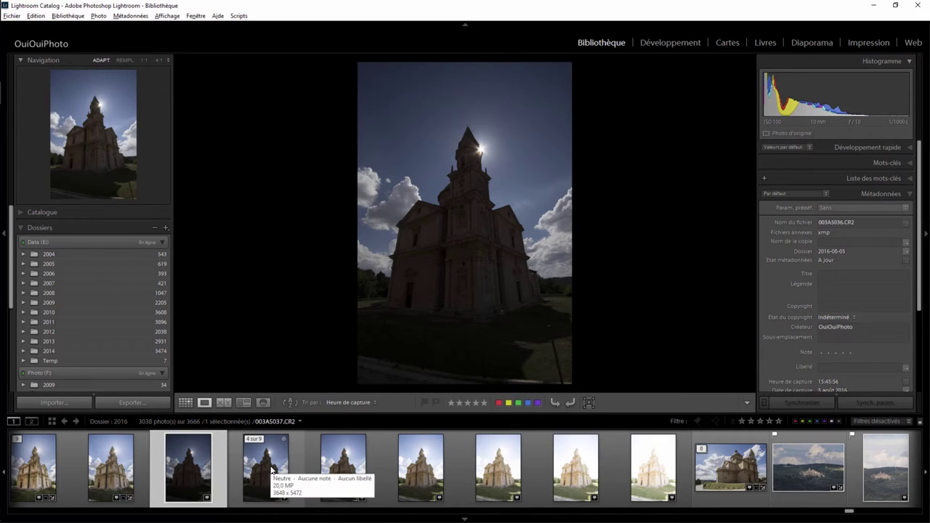
# Compare exposures 003A5037 and 003A5036, then display the brightest, 003A5042.
pyautogui.click(271, 470)
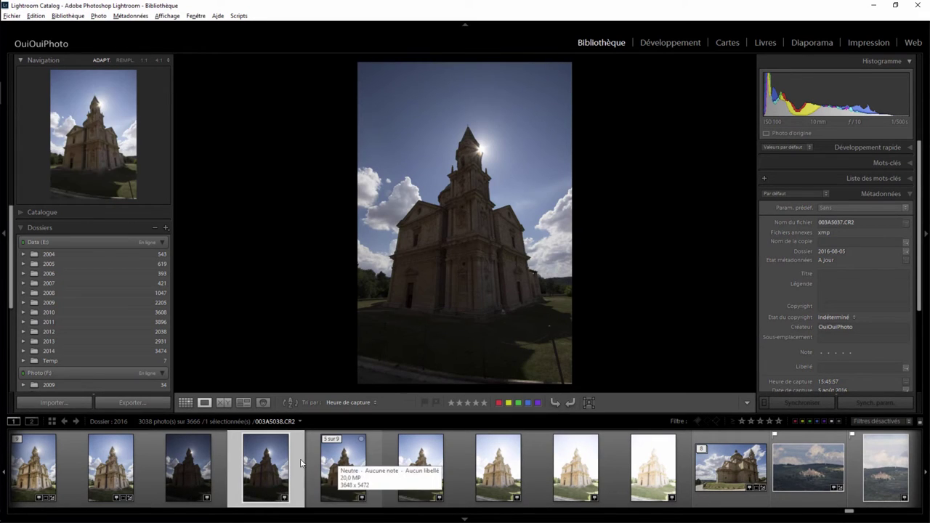
pyautogui.click(209, 470)
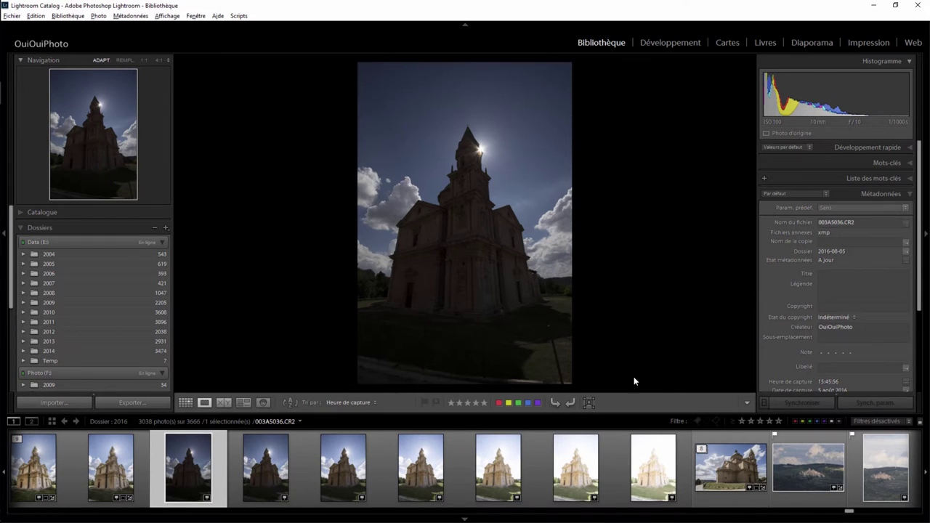
pyautogui.click(658, 488)
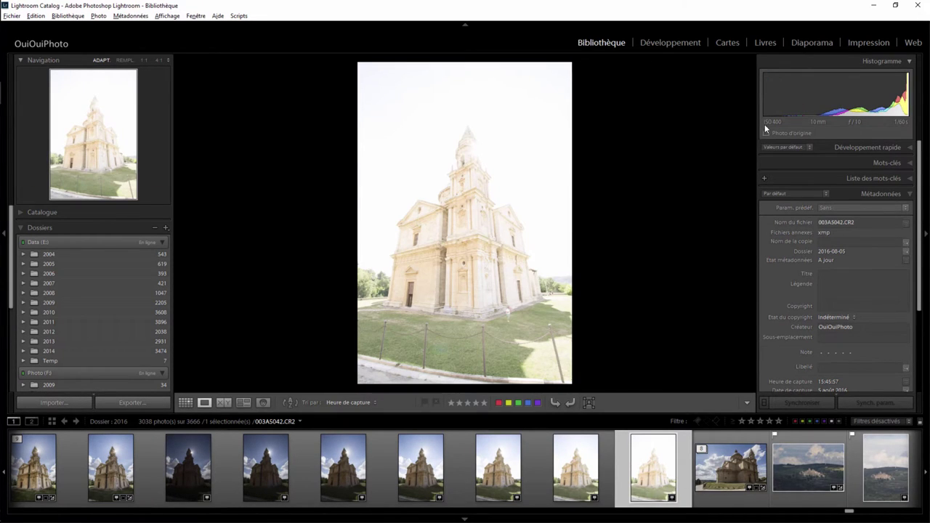
# Zoom to 1:1 and pan across the church facade toward its side and trees.
pyautogui.click(469, 229)
pyautogui.moveTo(633, 332); pyautogui.dragTo(390, 187)
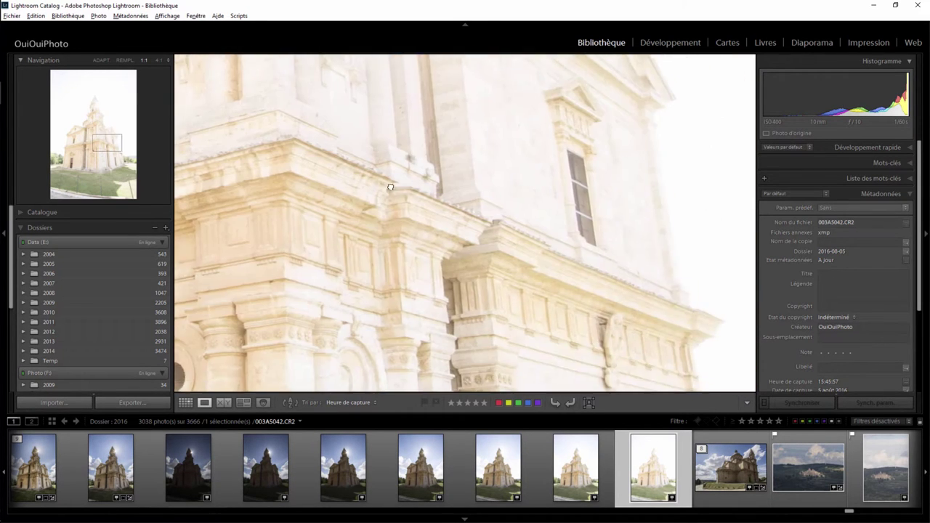
pyautogui.moveTo(633, 324); pyautogui.dragTo(580, 303)
pyautogui.moveTo(671, 376); pyautogui.dragTo(512, 223)
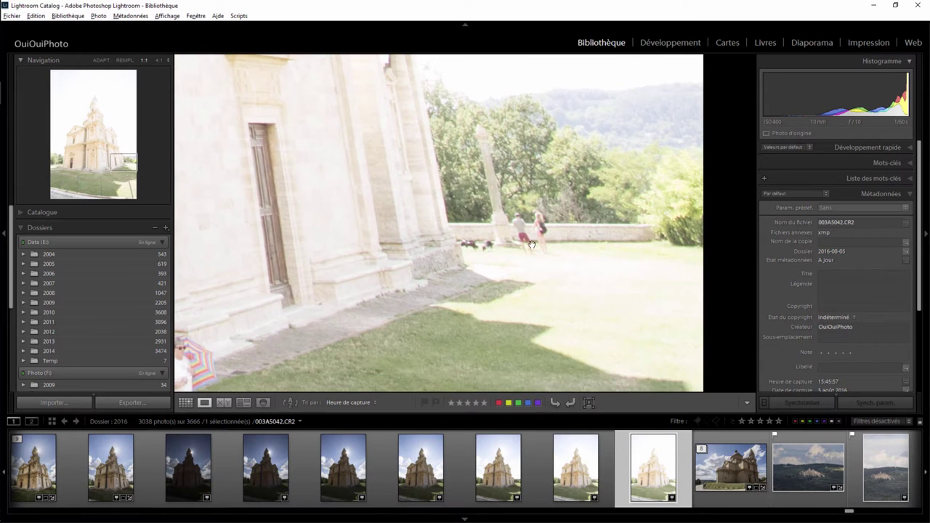
# Compare 003A5038 with 003A5042, then centre the close-up on the woman and chain-fence post.
pyautogui.click(355, 479)
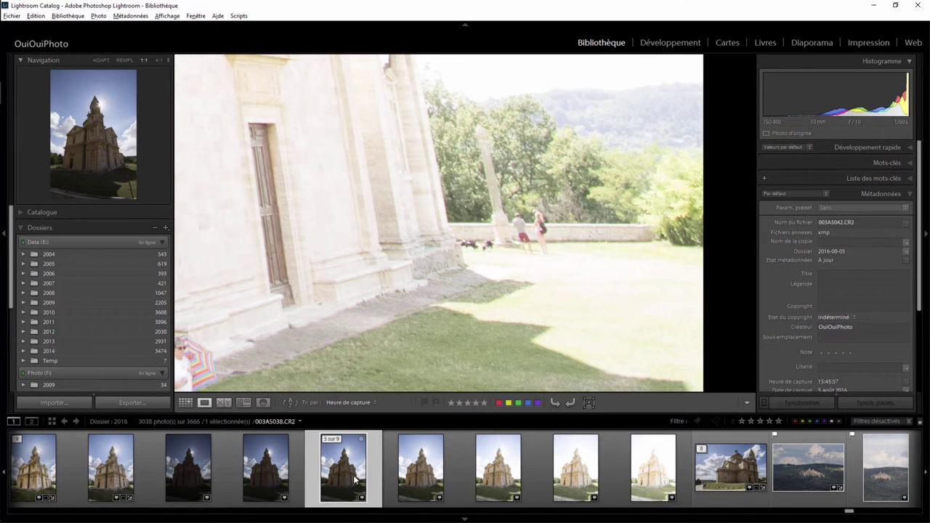
pyautogui.click(649, 469)
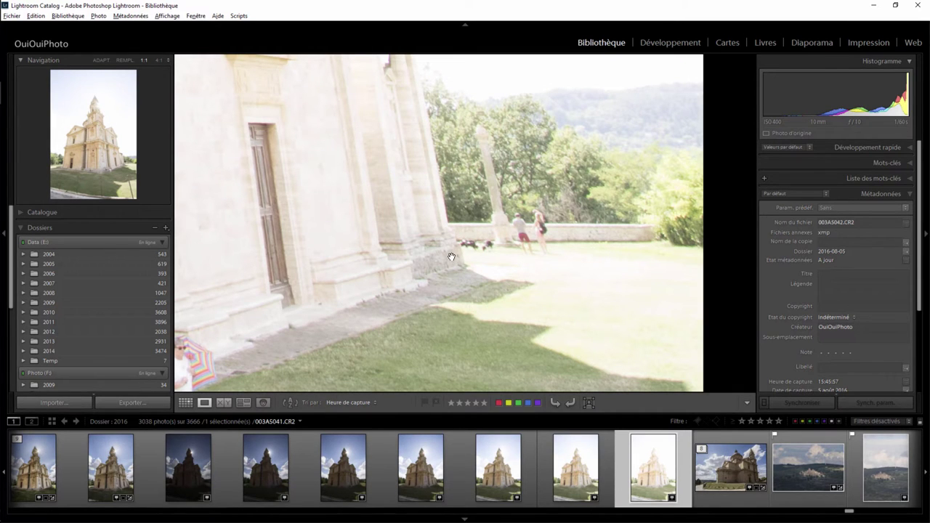
pyautogui.moveTo(318, 304)
pyautogui.mouseDown()
pyautogui.moveTo(498, 237)
pyautogui.moveTo(623, 147)
pyautogui.mouseUp()
pyautogui.moveTo(457, 353); pyautogui.dragTo(470, 355)
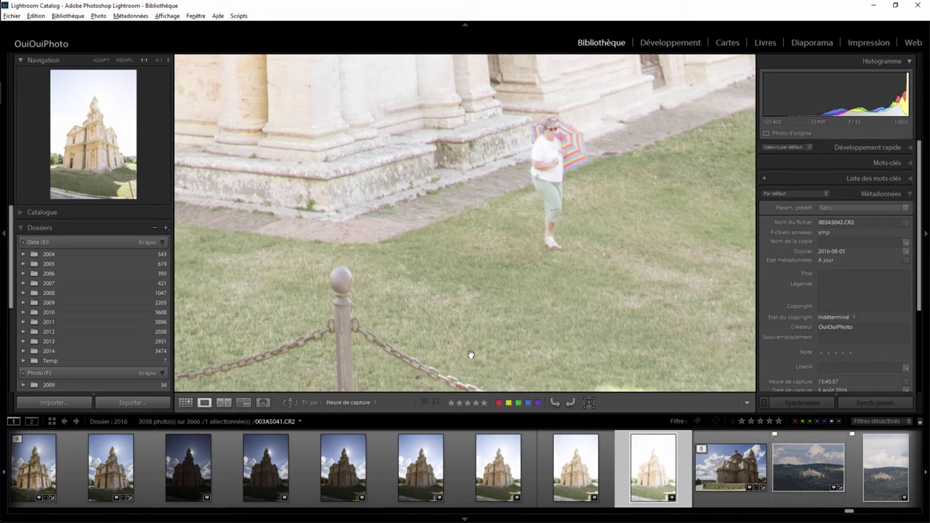
# Compare that lawn area in 003A5039, 003A5040 and 003A5042, ending on 003A5039.
pyautogui.click(434, 457)
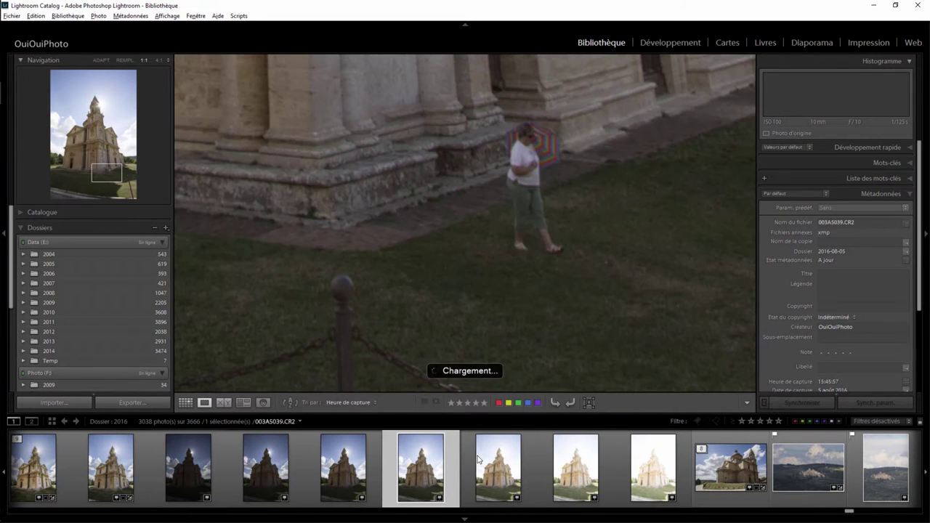
pyautogui.click(483, 461)
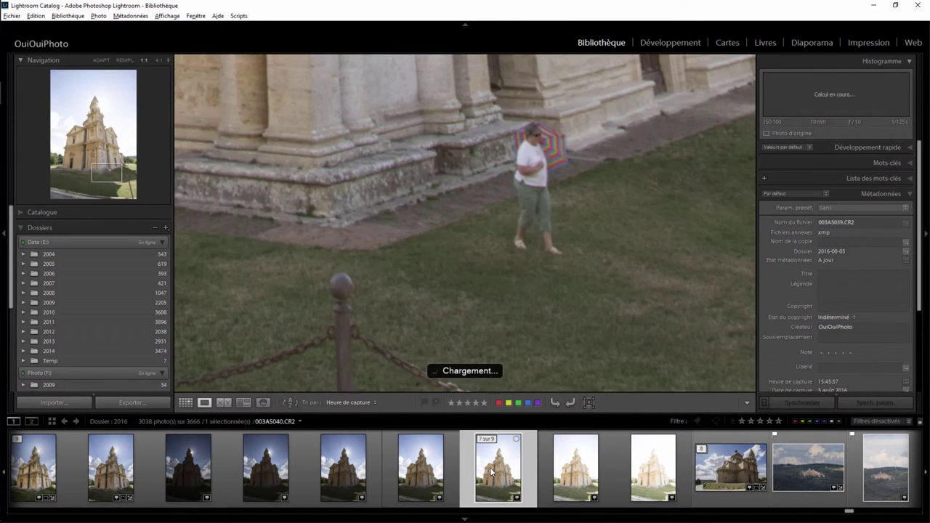
pyautogui.click(584, 471)
pyautogui.click(639, 472)
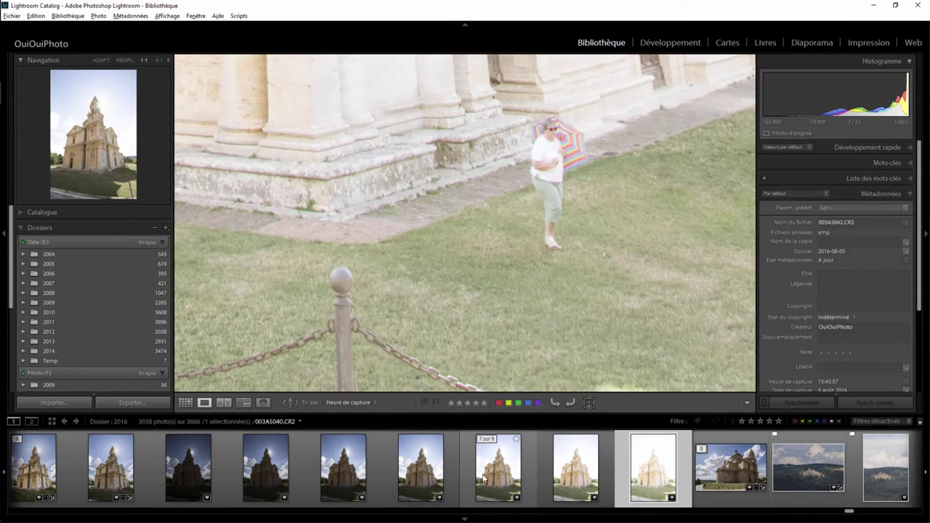
pyautogui.click(421, 478)
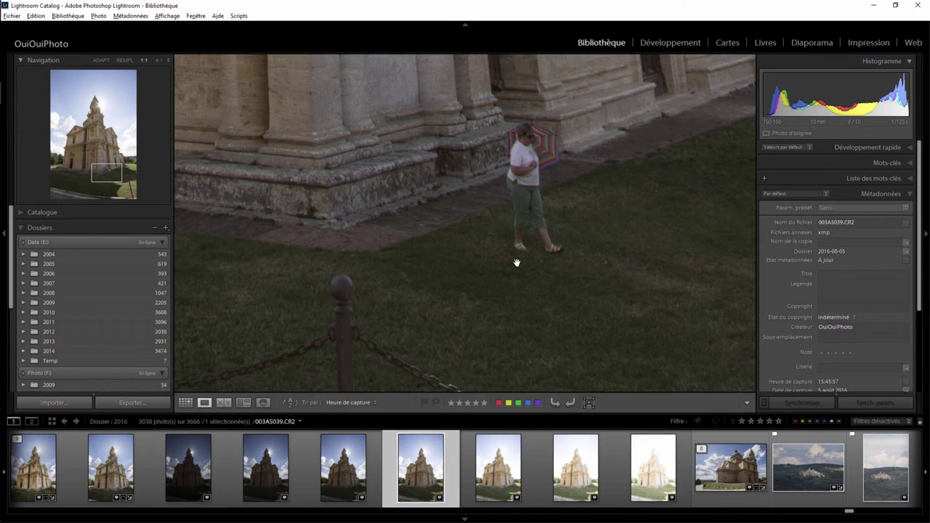
# Compare the lawn in 003A5040 and 003A5041, inspecting the fence posts and chain at 1:1.
pyautogui.click(500, 446)
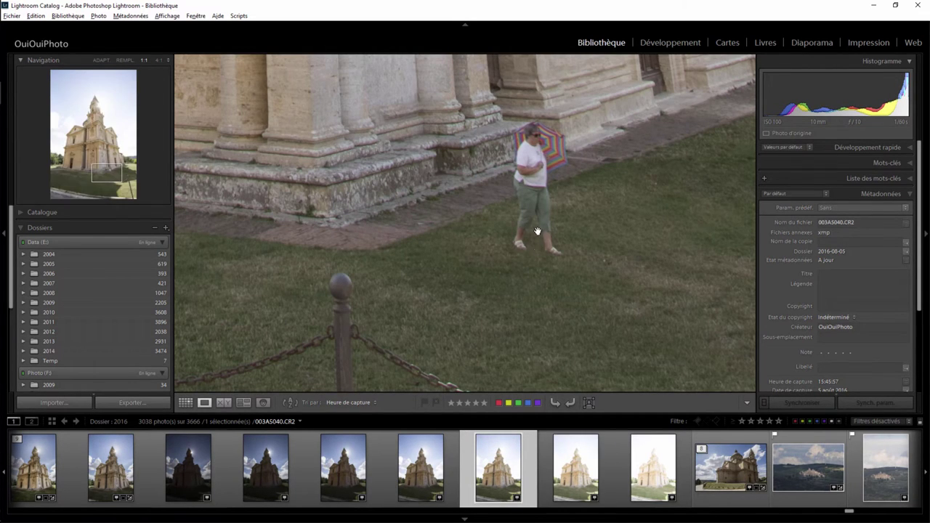
pyautogui.click(575, 476)
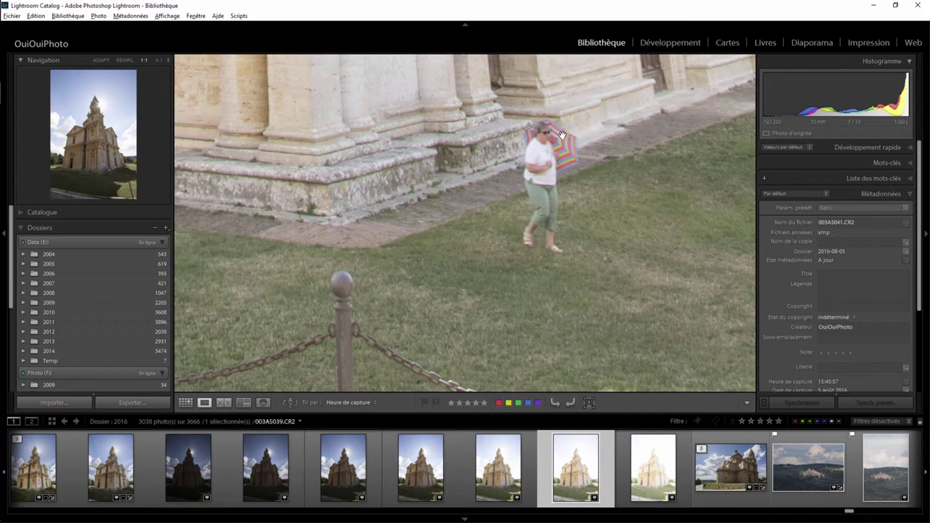
pyautogui.click(433, 313)
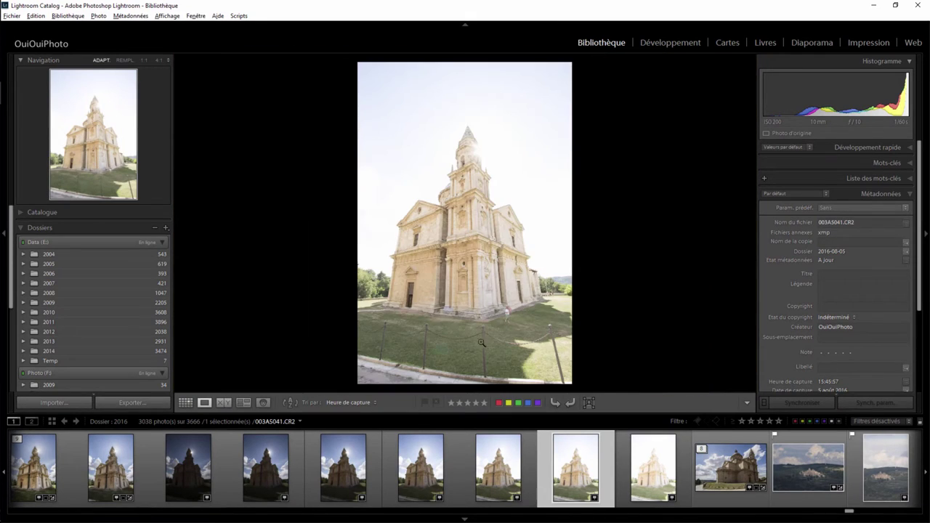
pyautogui.click(486, 350)
pyautogui.moveTo(498, 327); pyautogui.dragTo(468, 167)
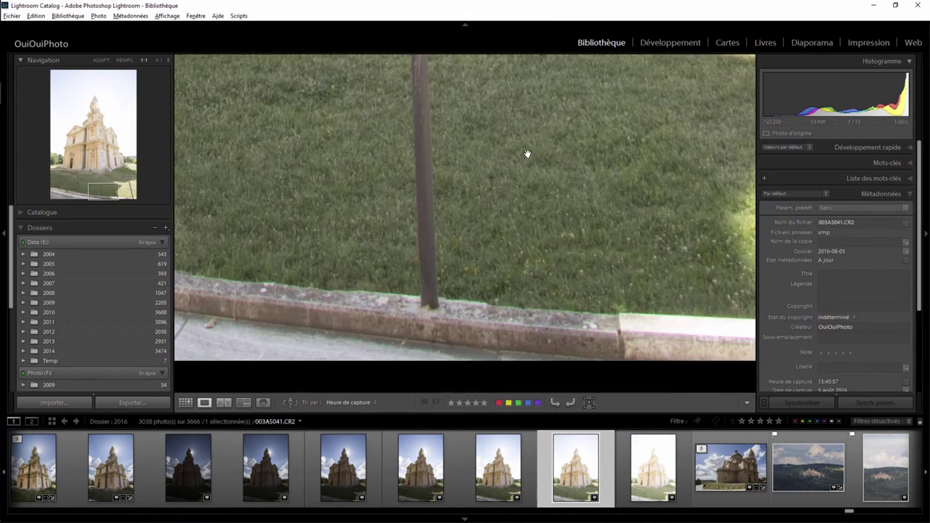
pyautogui.moveTo(527, 154); pyautogui.dragTo(531, 269)
pyautogui.click(531, 270)
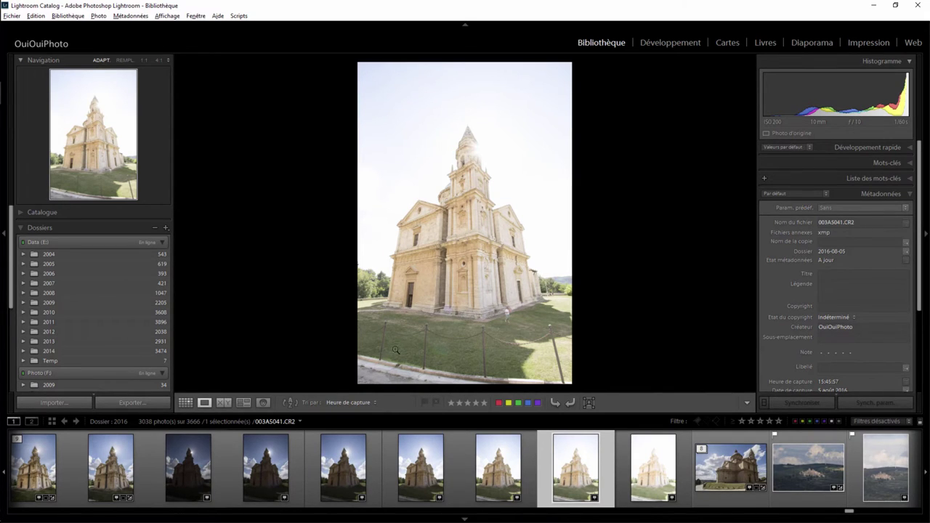
# Inspect the dome, columns and upper tower at 1:1, then switch to the dark backlit exposure.
pyautogui.click(454, 234)
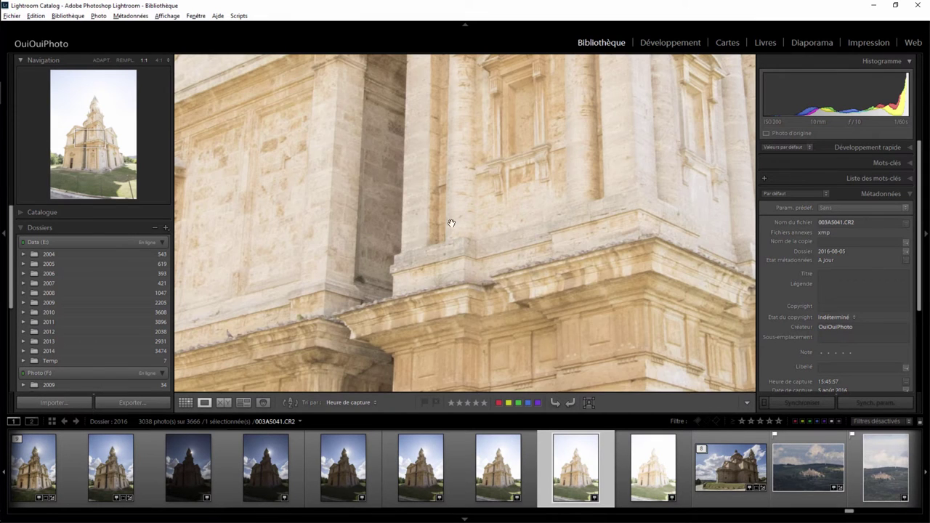
pyautogui.moveTo(385, 127); pyautogui.dragTo(392, 372)
pyautogui.moveTo(510, 144); pyautogui.dragTo(395, 284)
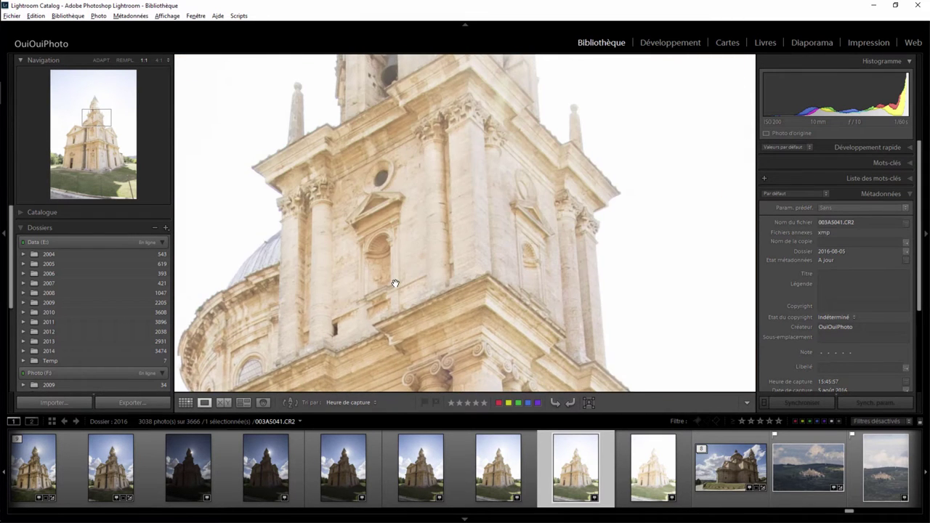
pyautogui.click(191, 472)
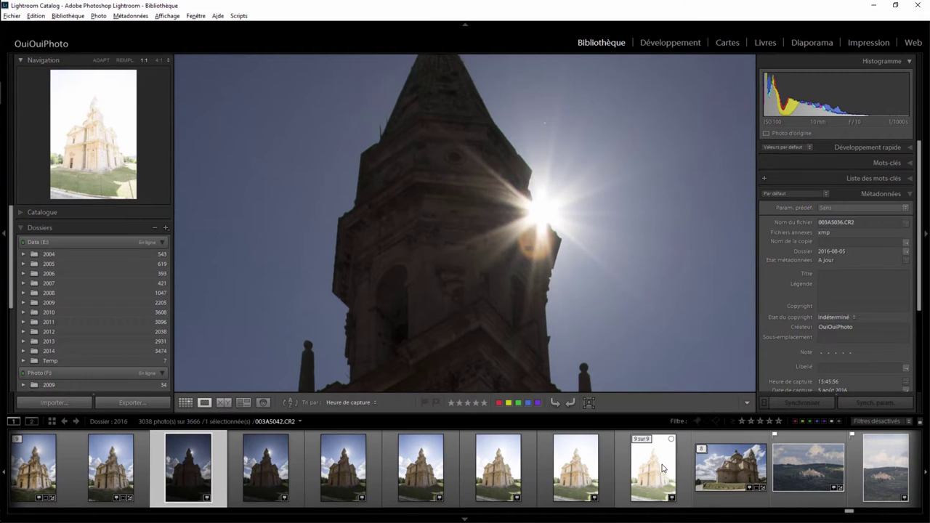
# Select the bracketed church exposures, darkest one active, and start Fusion de photos > HDR.
pyautogui.keyDown('shift'); pyautogui.click(658, 468); pyautogui.keyUp('shift')
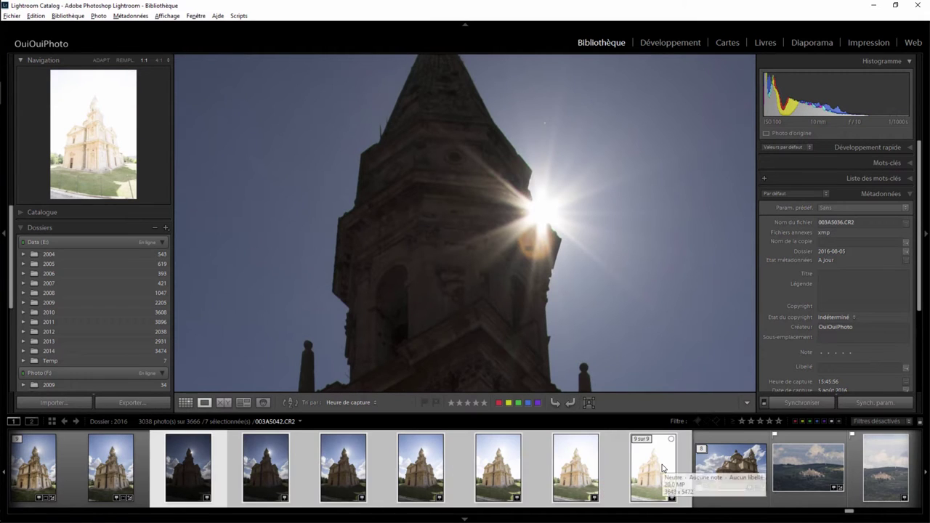
pyautogui.rightClick(658, 467)
pyautogui.click(658, 468)
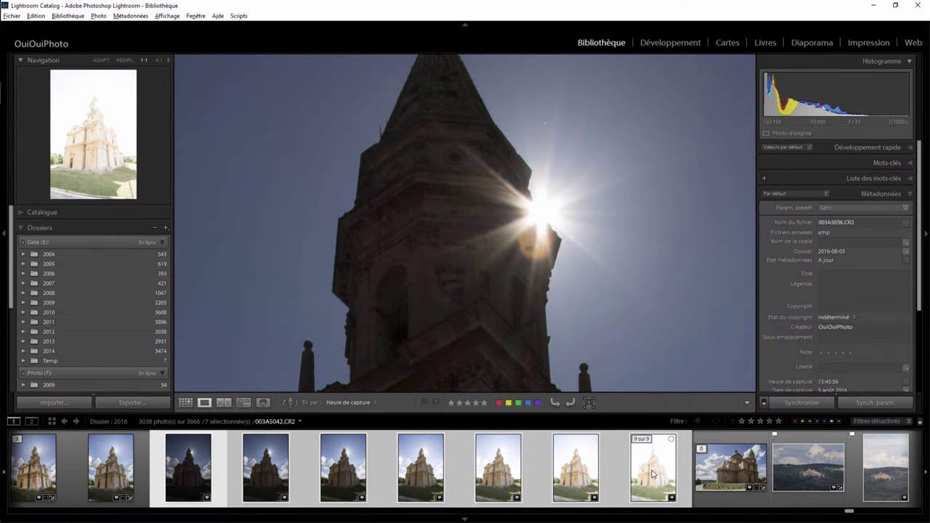
pyautogui.click(206, 488)
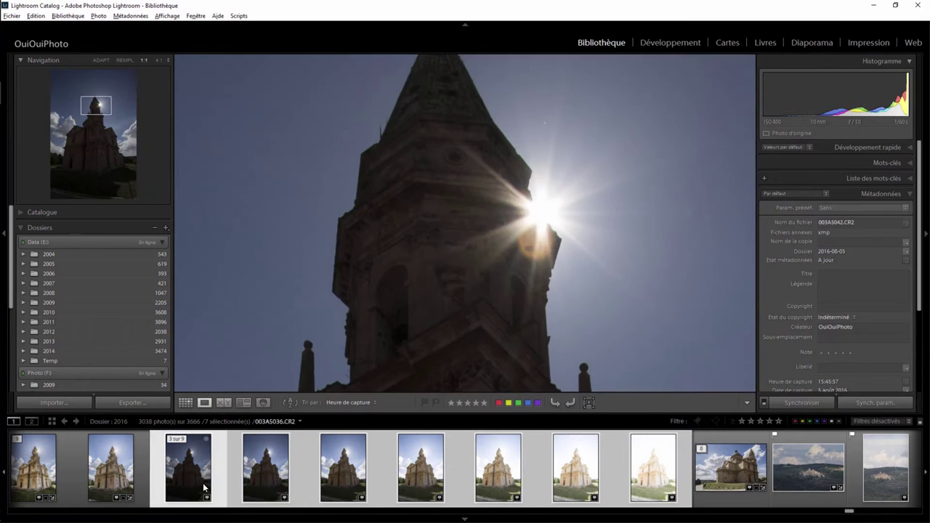
pyautogui.rightClick(645, 477)
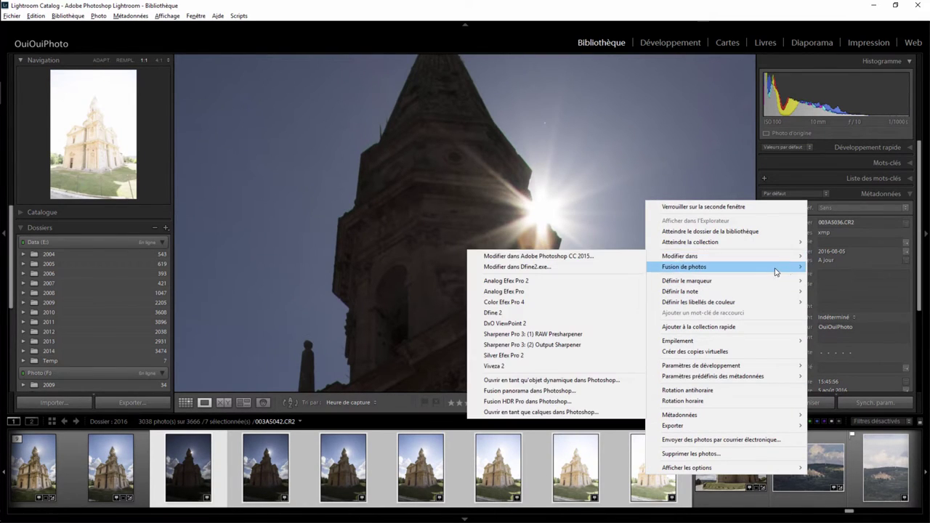
pyautogui.moveTo(684, 266)
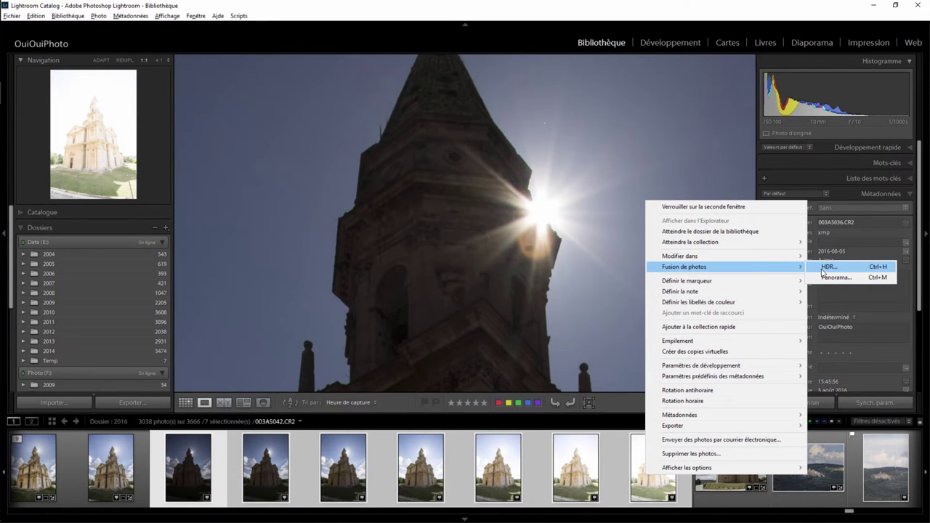
pyautogui.click(827, 267)
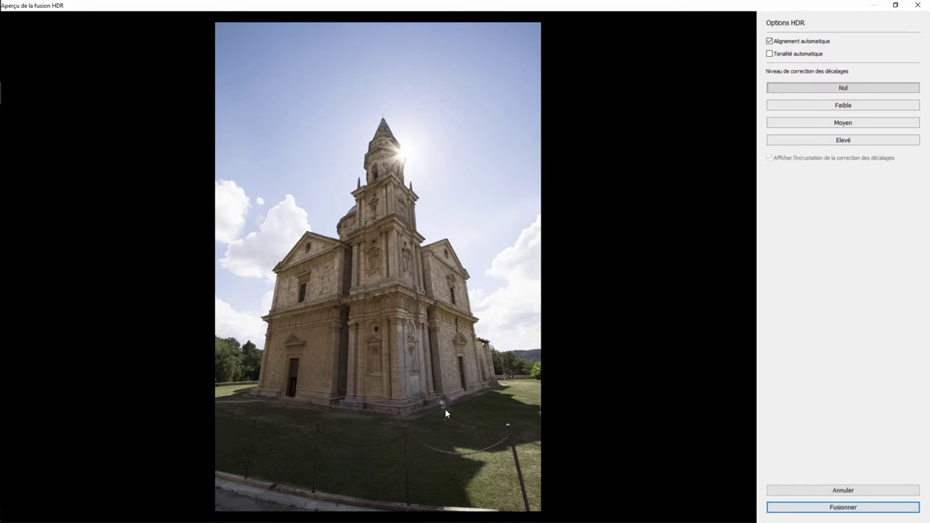
# Choose Faible under Niveau de correction des décalages in the HDR options.
pyautogui.click(836, 108)
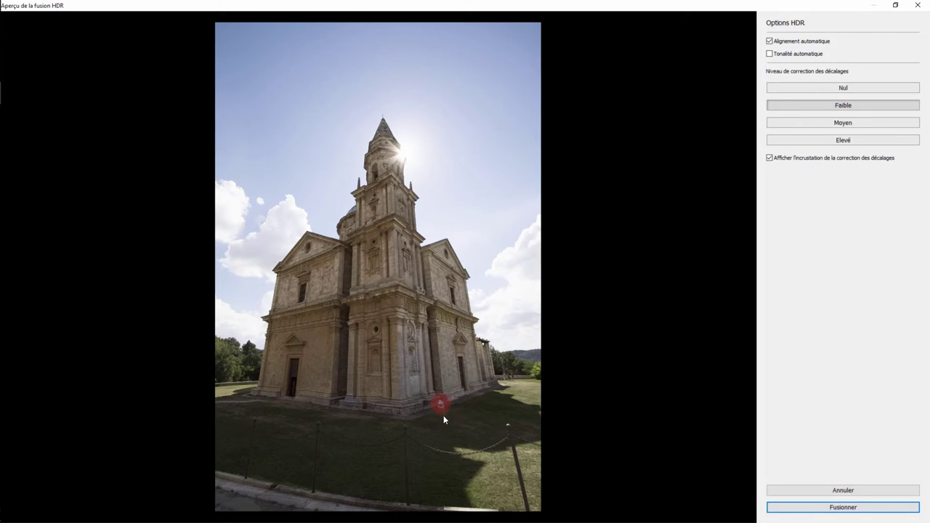
# Choose Moyen under Niveau de correction des décalages in the HDR merge preview.
pyautogui.click(802, 128)
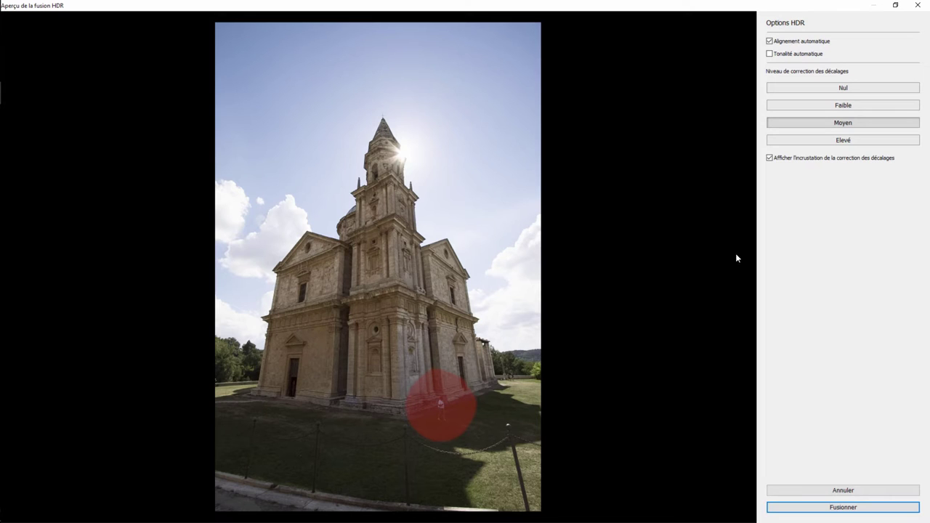
# Run Fusionner to create the merged 003A5036-HDR-2.dng in the 2016 folder.
pyautogui.click(834, 508)
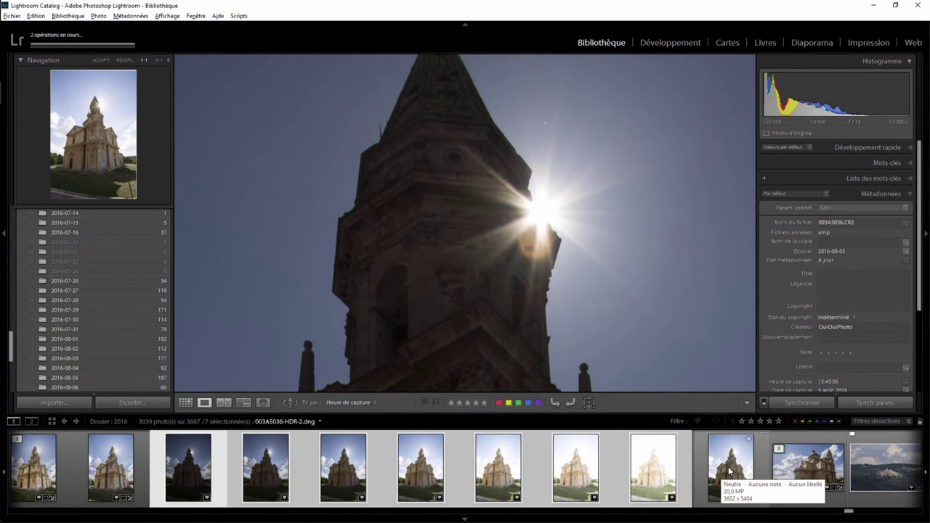
# Select the HDR photo alone, inspect it at 1:1 around the person, then switch to Développement.
pyautogui.click(728, 470)
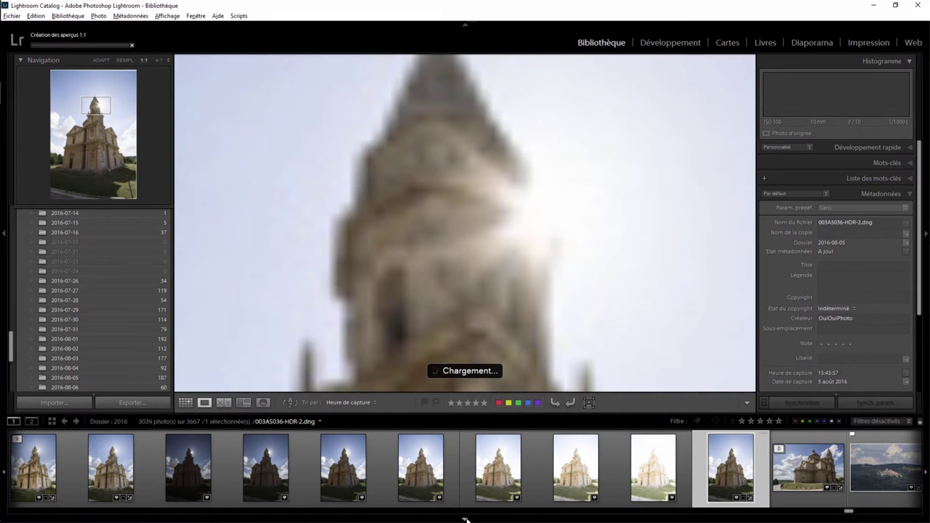
pyautogui.click(463, 518)
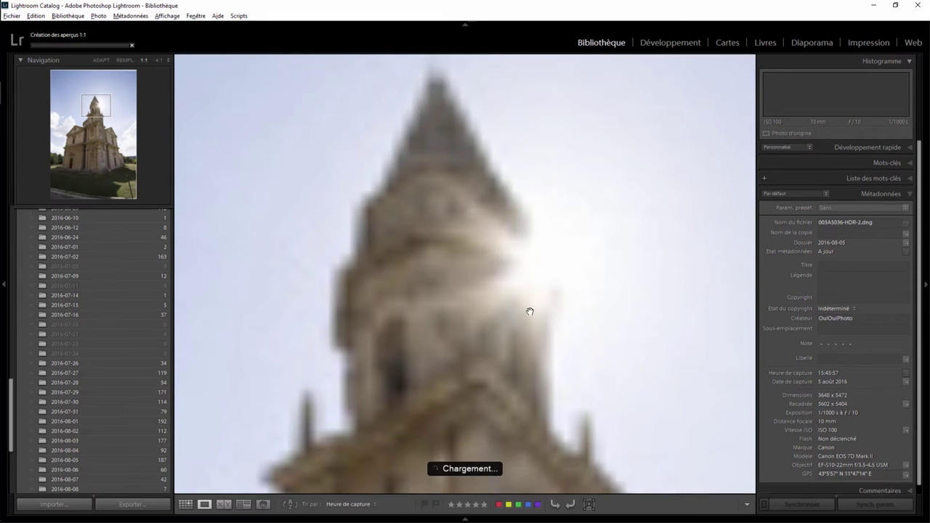
pyautogui.click(459, 302)
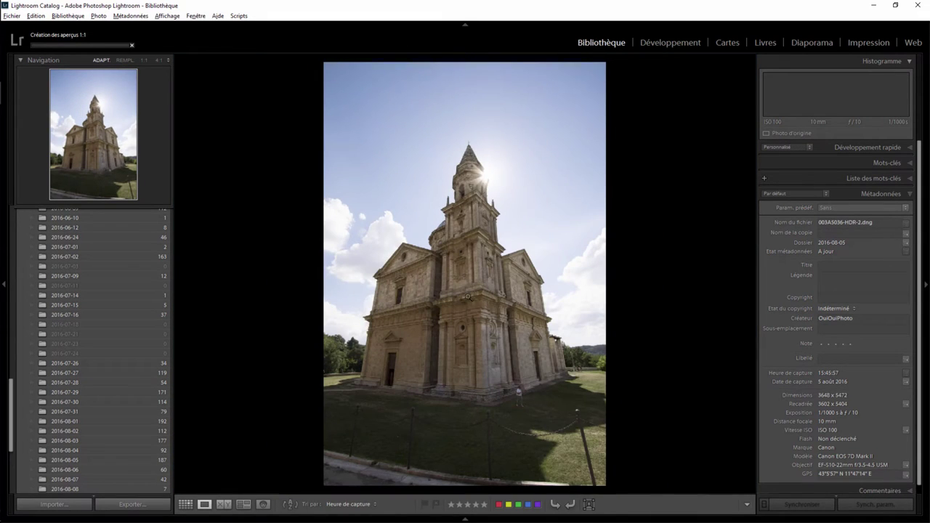
pyautogui.click(526, 415)
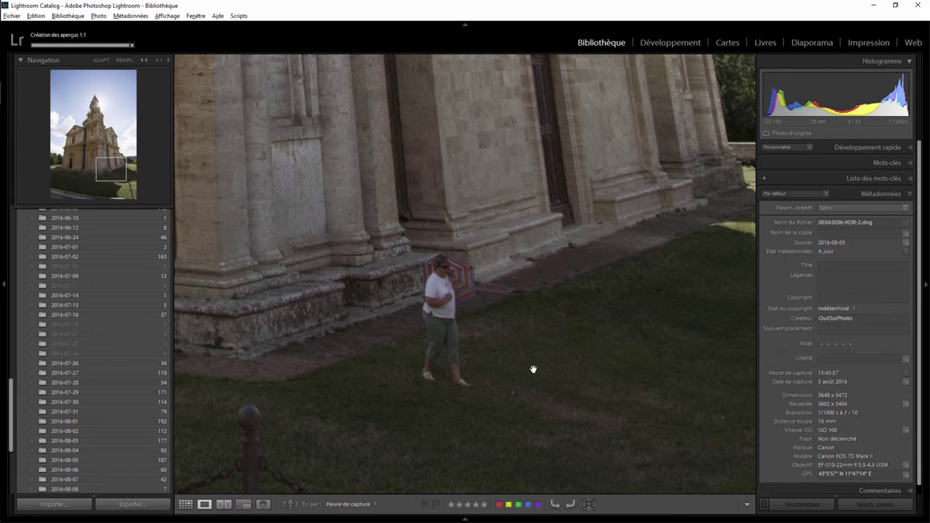
pyautogui.click(439, 308)
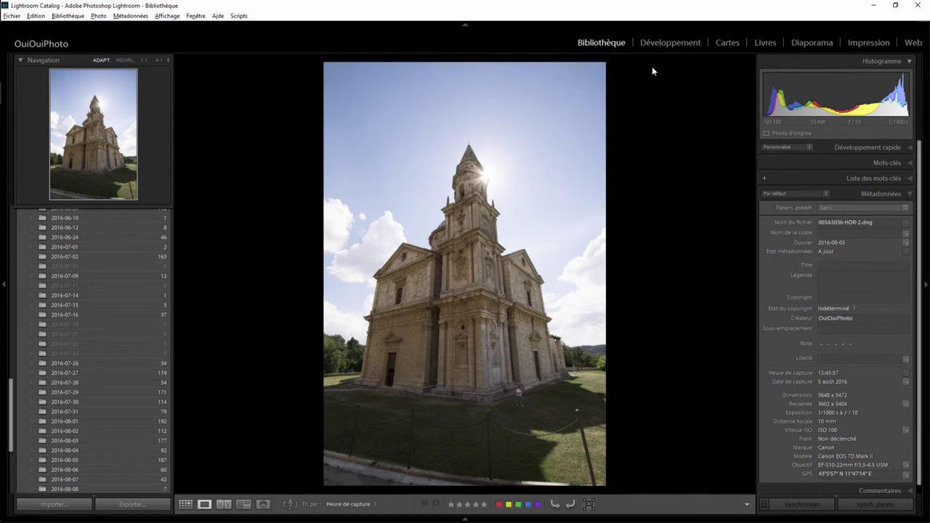
pyautogui.click(672, 44)
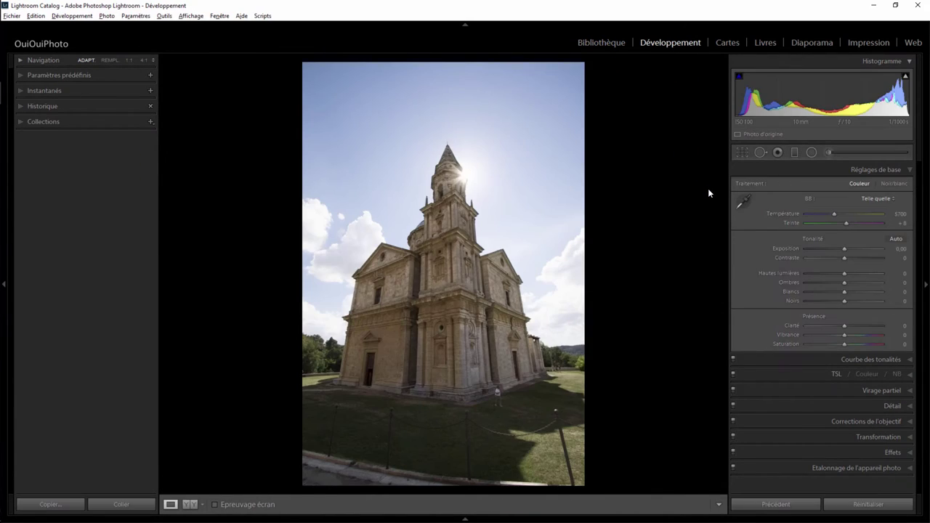
# In Réglages de base set Hautes lumières −100, Exposition −0.57, Ombres +75, Clarté +46, Vibrance +15.
pyautogui.moveTo(845, 273); pyautogui.dragTo(788, 271)
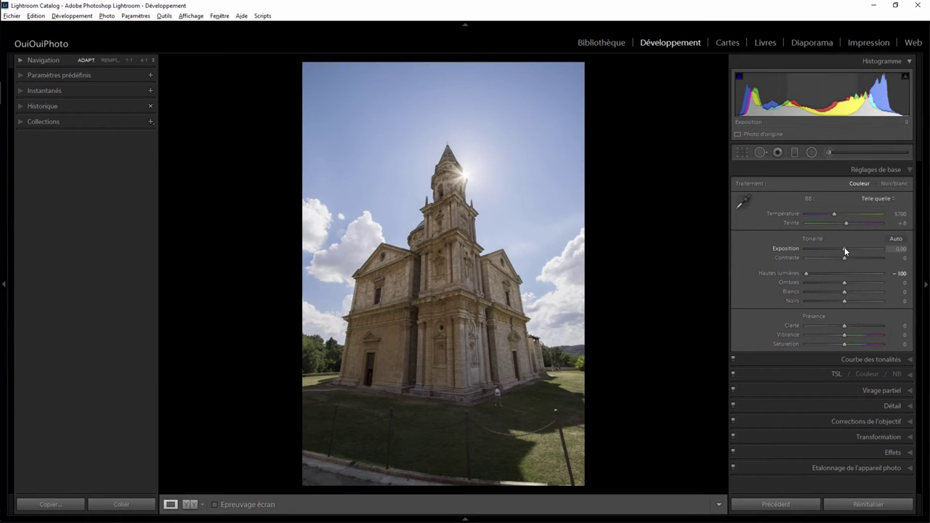
pyautogui.moveTo(844, 248); pyautogui.dragTo(841, 248)
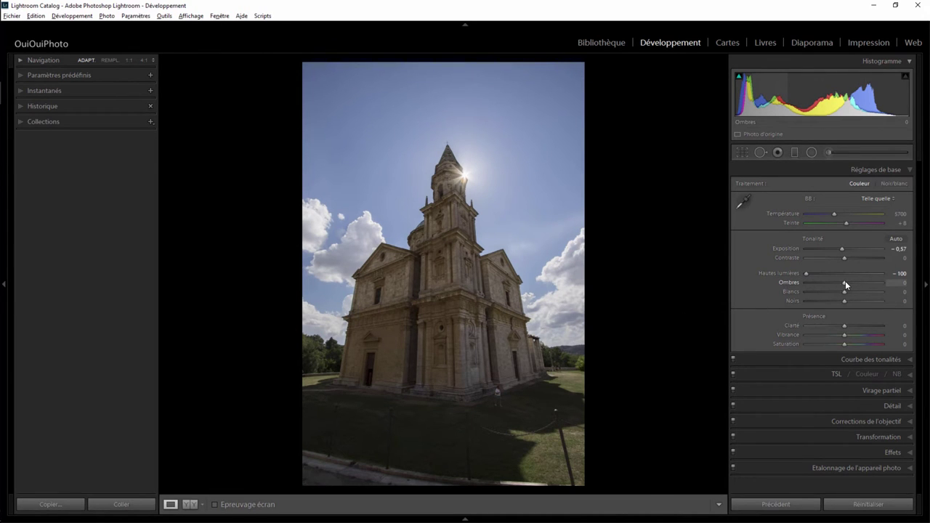
pyautogui.moveTo(845, 282); pyautogui.dragTo(873, 281)
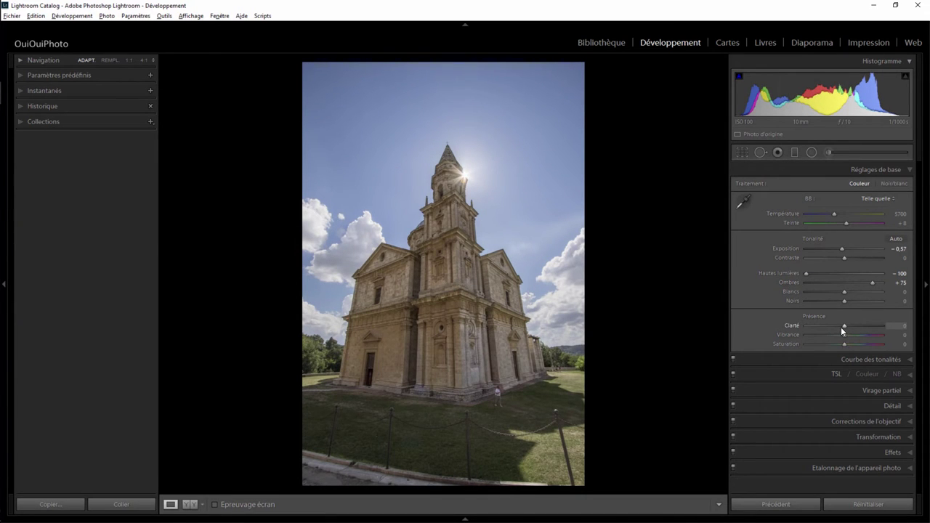
pyautogui.moveTo(856, 326); pyautogui.dragTo(863, 324)
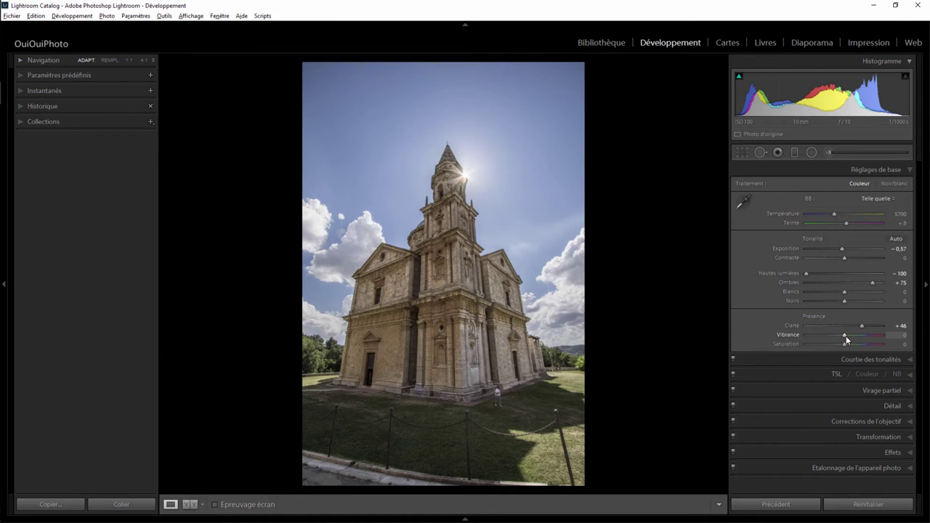
pyautogui.moveTo(845, 336); pyautogui.dragTo(846, 336)
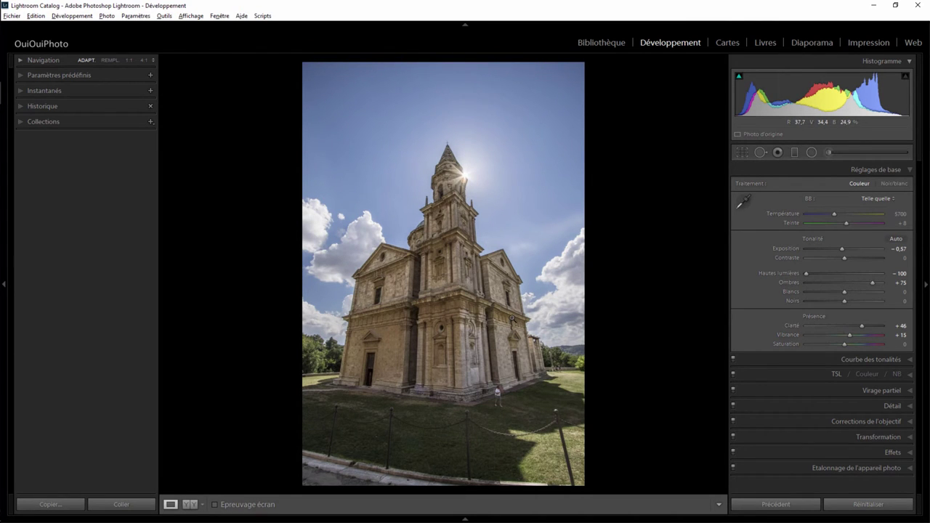
pyautogui.click(325, 235)
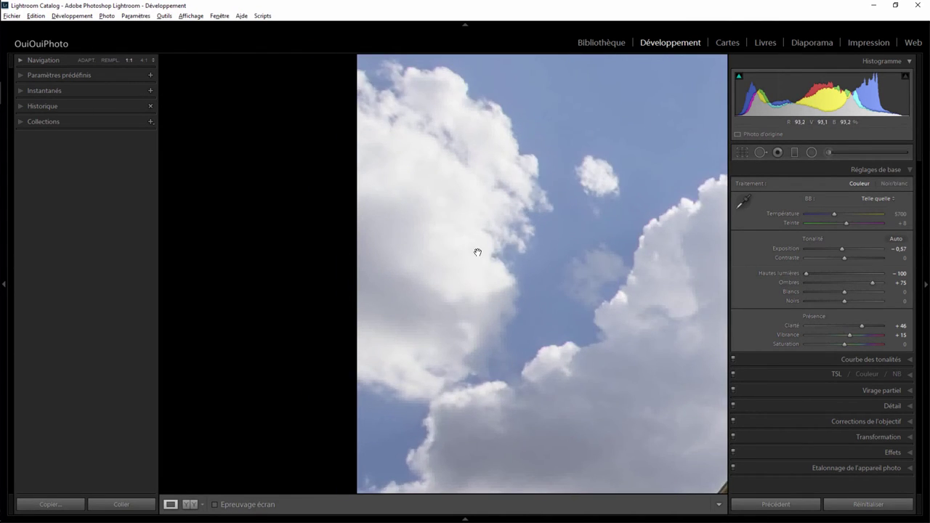
pyautogui.click(460, 266)
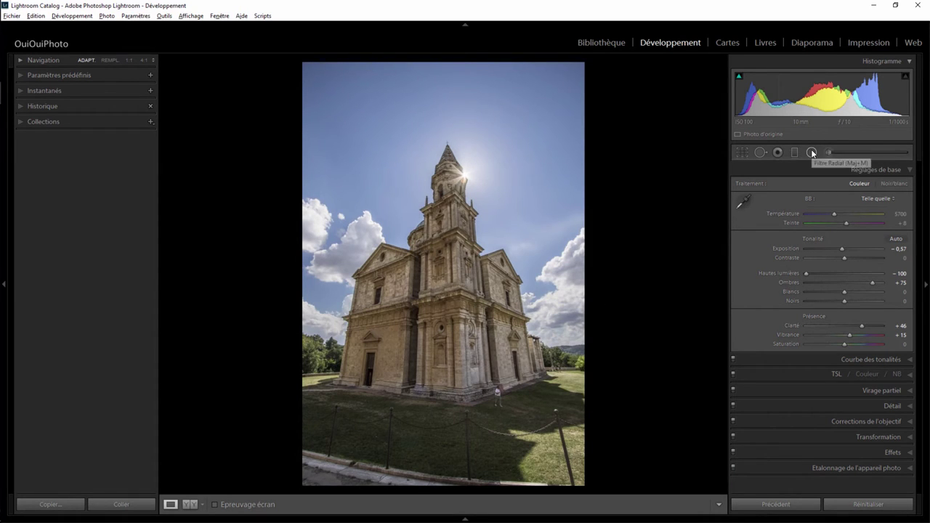
# Apply a Filtre radial on the left clouds: Hautes lumières −24, Blancs −23, Contour progressif 34.
pyautogui.click(812, 153)
pyautogui.moveTo(310, 211); pyautogui.dragTo(346, 255)
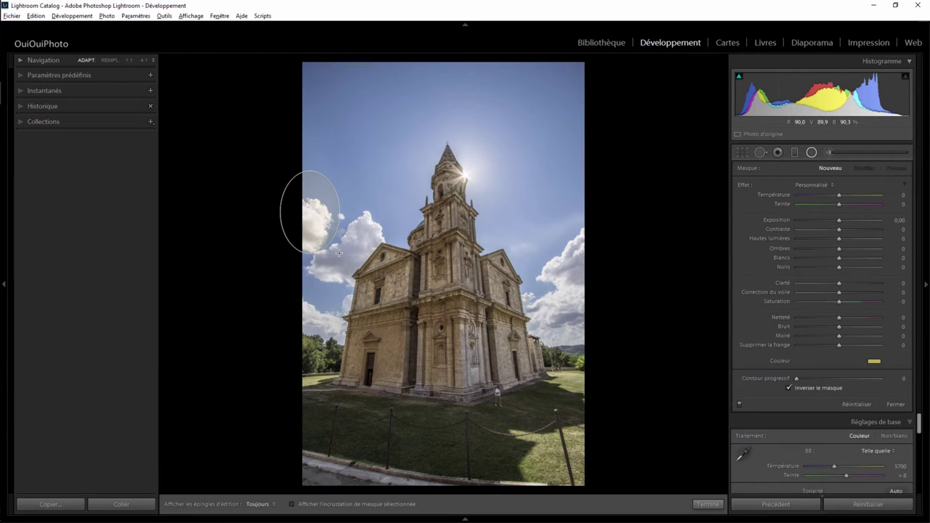
pyautogui.doubleClick(739, 186)
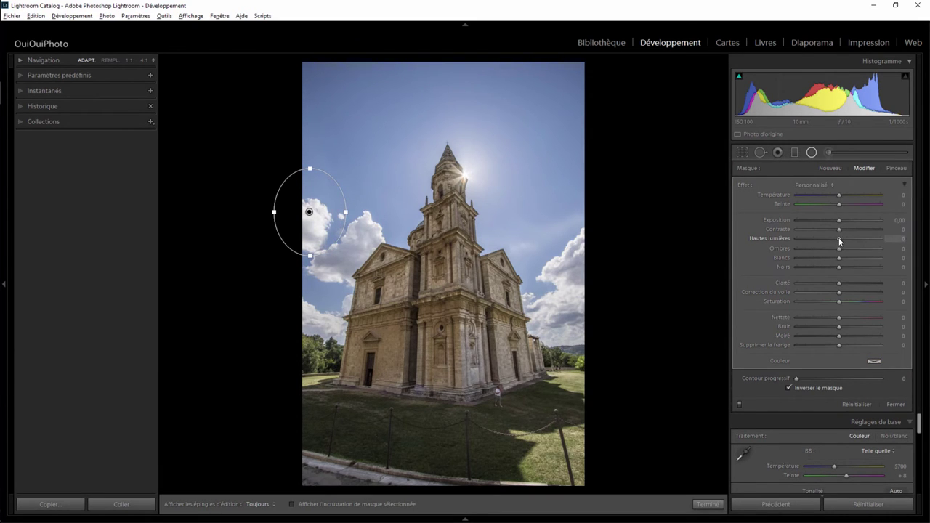
pyautogui.moveTo(837, 238); pyautogui.dragTo(801, 240)
pyautogui.moveTo(838, 257); pyautogui.dragTo(826, 261)
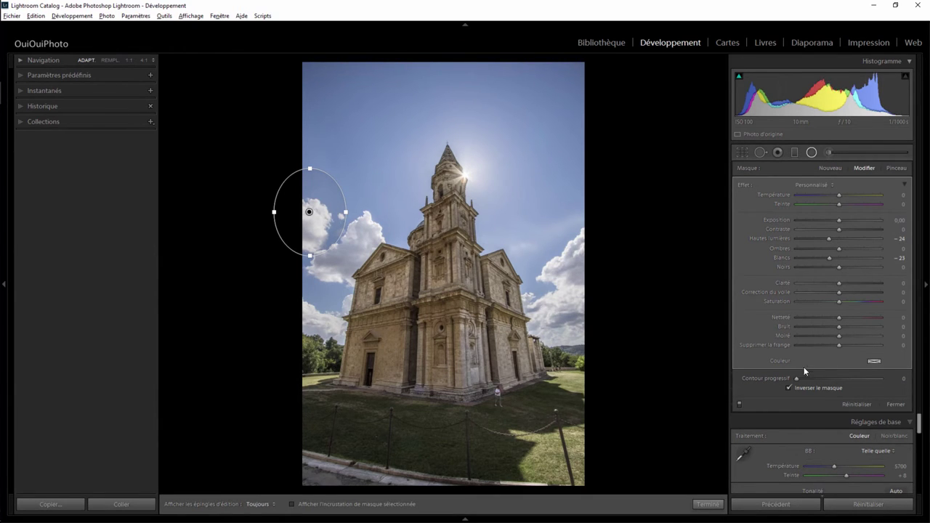
pyautogui.moveTo(796, 378); pyautogui.dragTo(824, 378)
pyautogui.moveTo(310, 211); pyautogui.dragTo(310, 220)
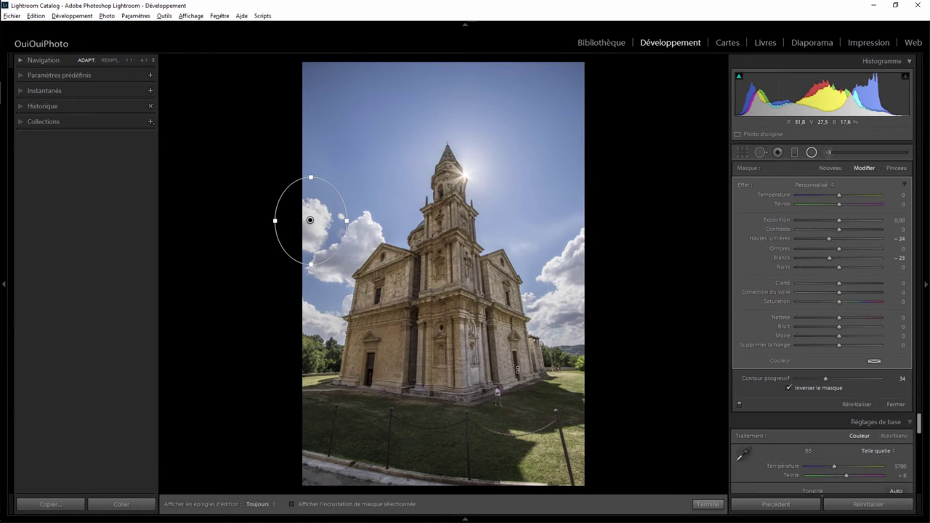
pyautogui.click(713, 509)
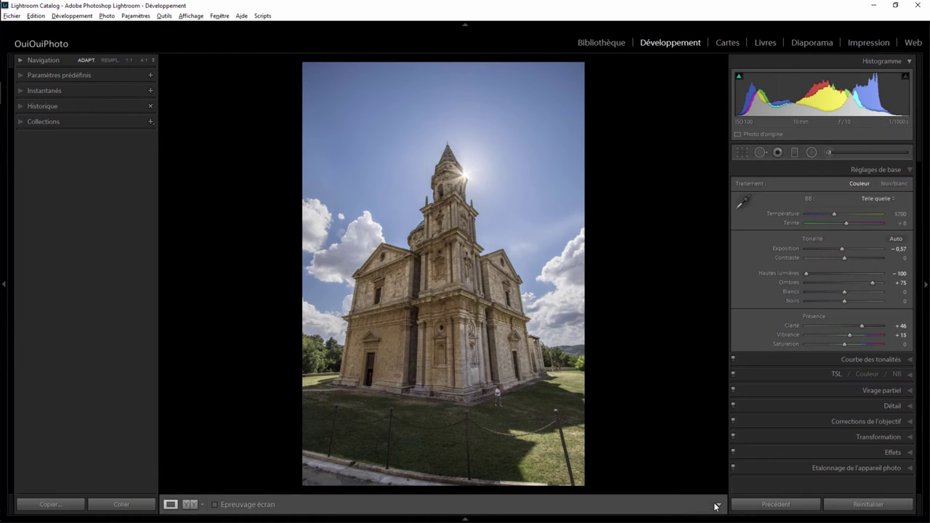
# Trim a strip from the left and bottom edges of the crop and reposition the photo.
pyautogui.click(741, 151)
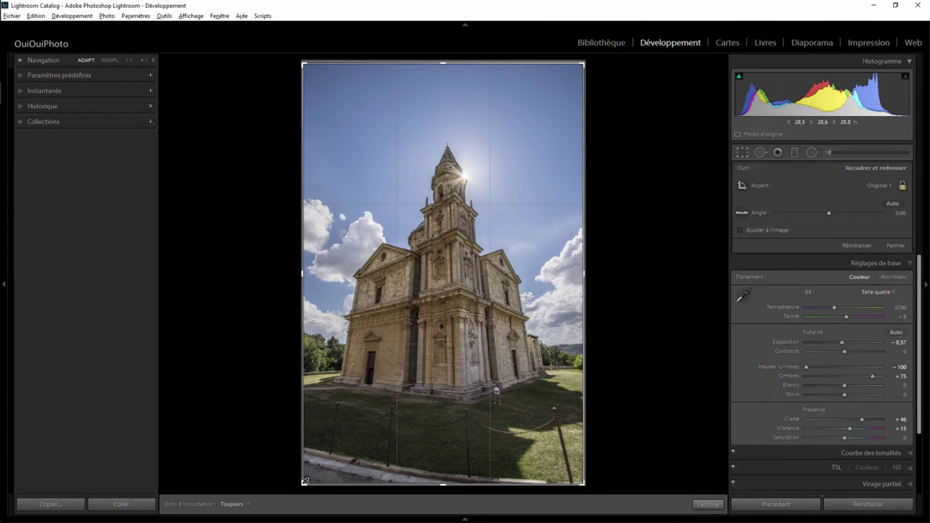
pyautogui.moveTo(304, 485); pyautogui.dragTo(314, 476)
pyautogui.moveTo(451, 344); pyautogui.dragTo(464, 336)
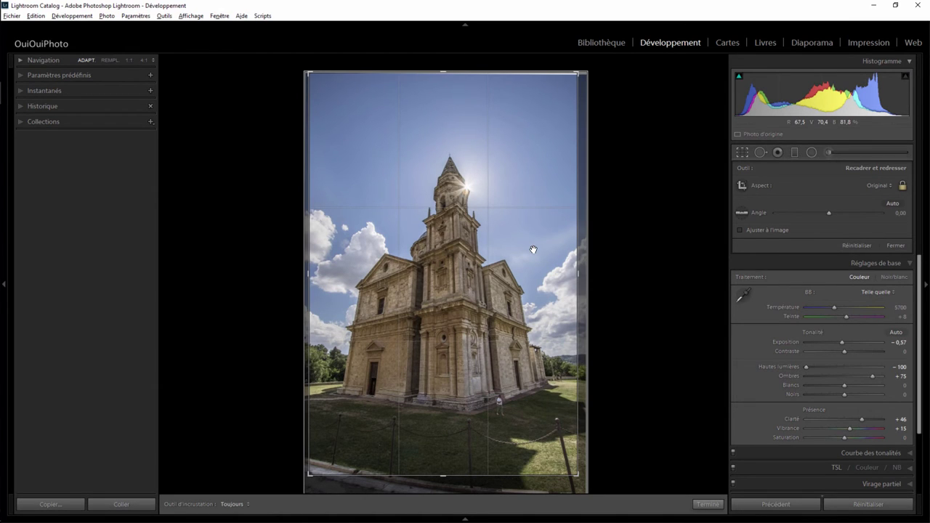
pyautogui.press('Return')
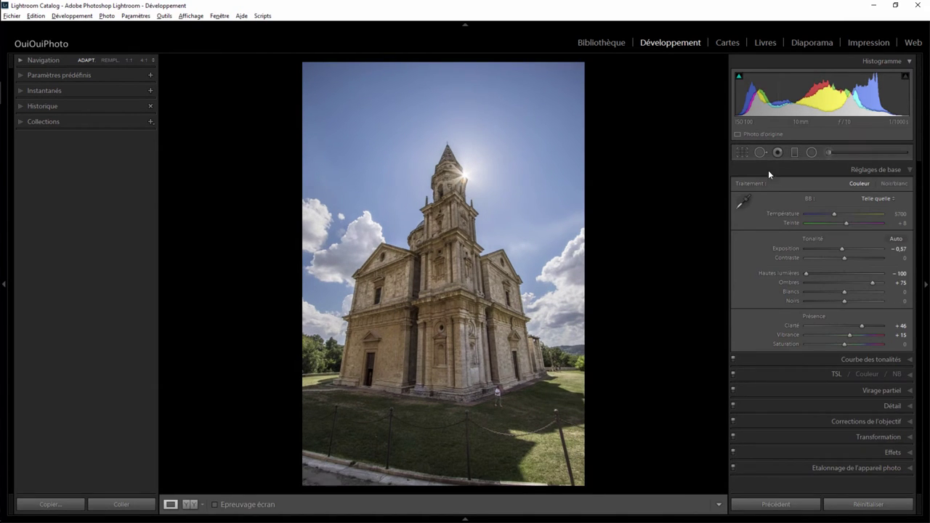
# Set the crop aspect to Tel quel and check the photo's top edge at 1:1.
pyautogui.click(741, 153)
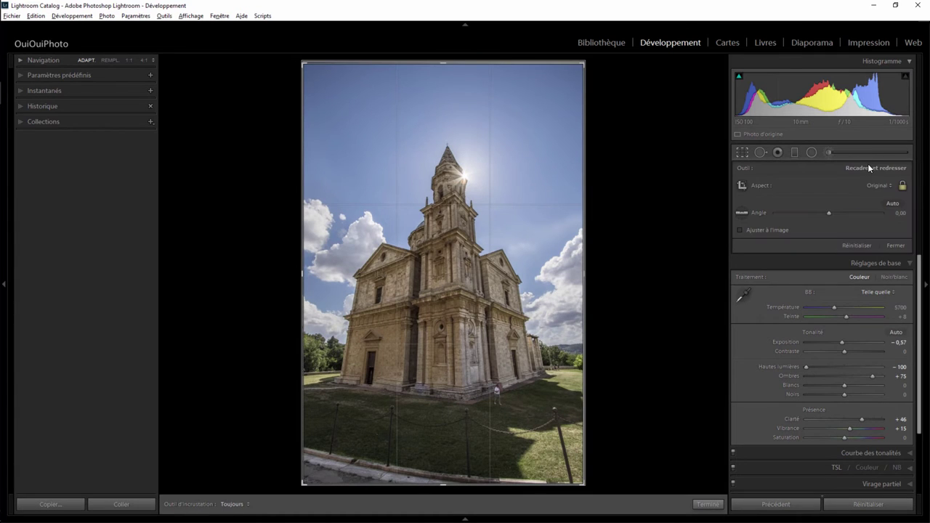
pyautogui.click(873, 186)
pyautogui.click(794, 197)
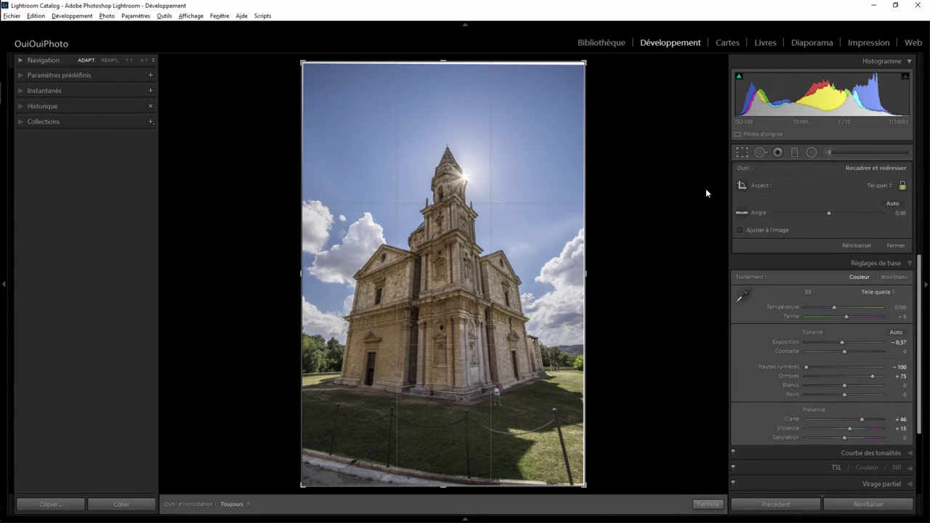
pyautogui.press('Return')
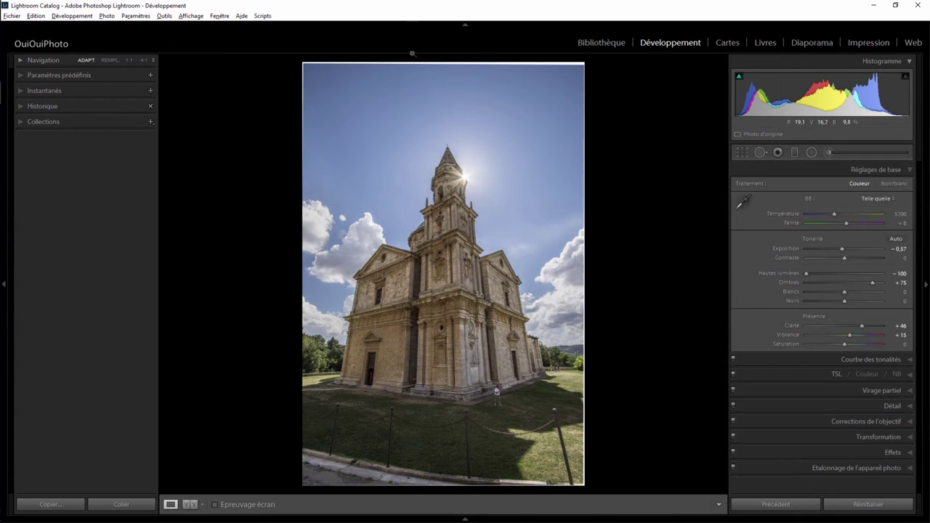
pyautogui.click(391, 66)
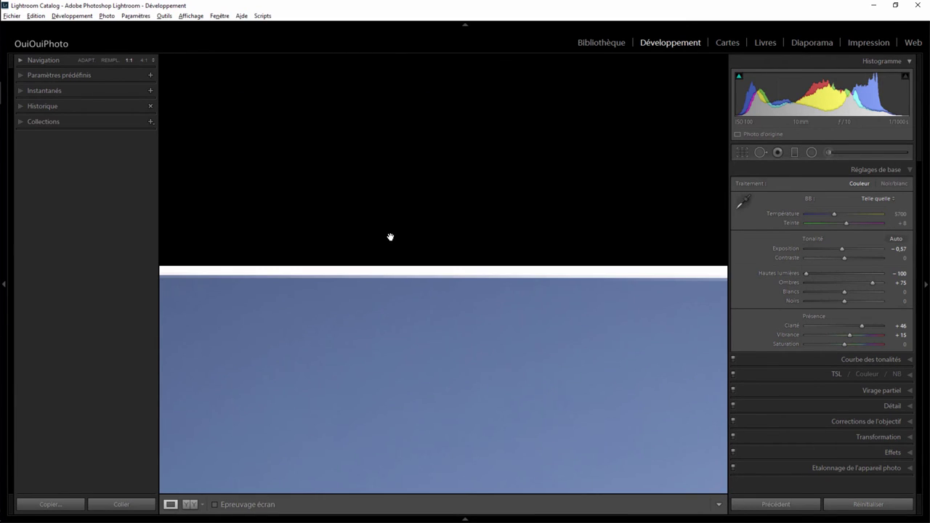
pyautogui.click(415, 295)
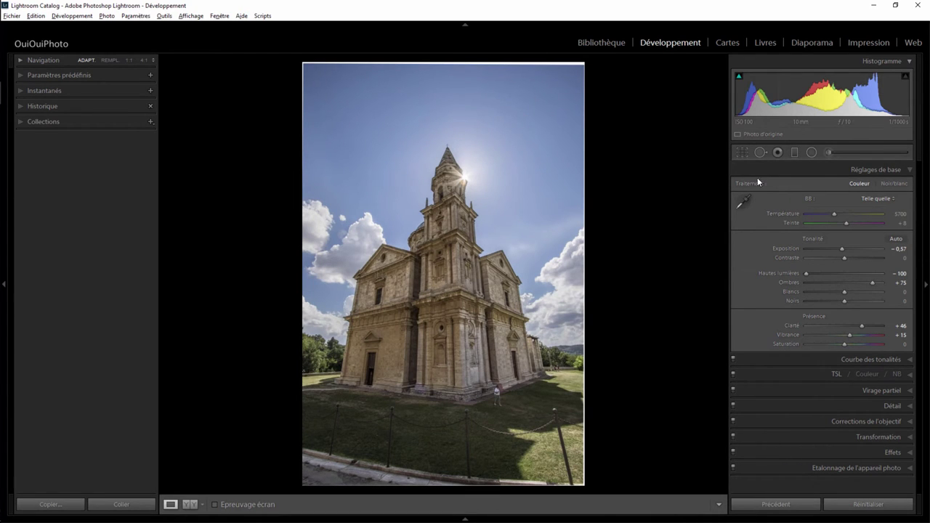
# Pull the top-left crop corner slightly inward, shift the photo, and apply the crop.
pyautogui.click(740, 153)
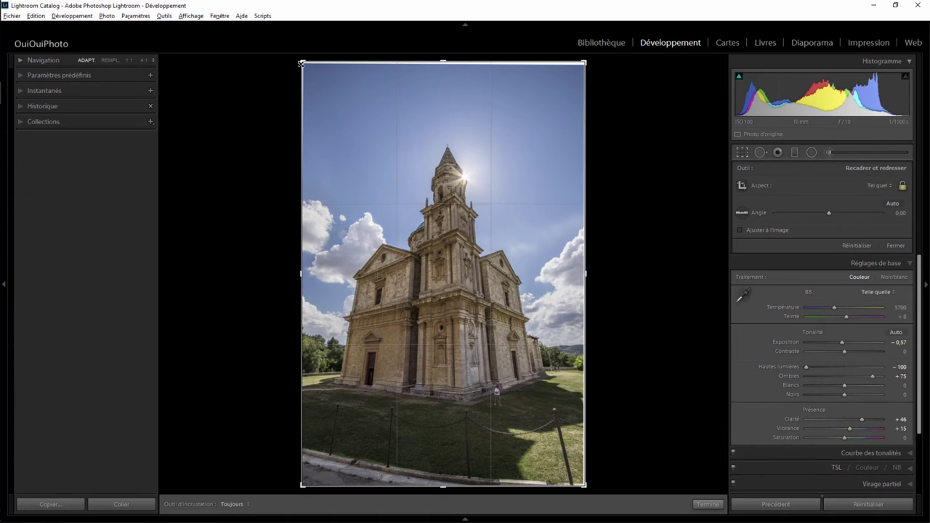
pyautogui.moveTo(303, 63); pyautogui.dragTo(308, 70)
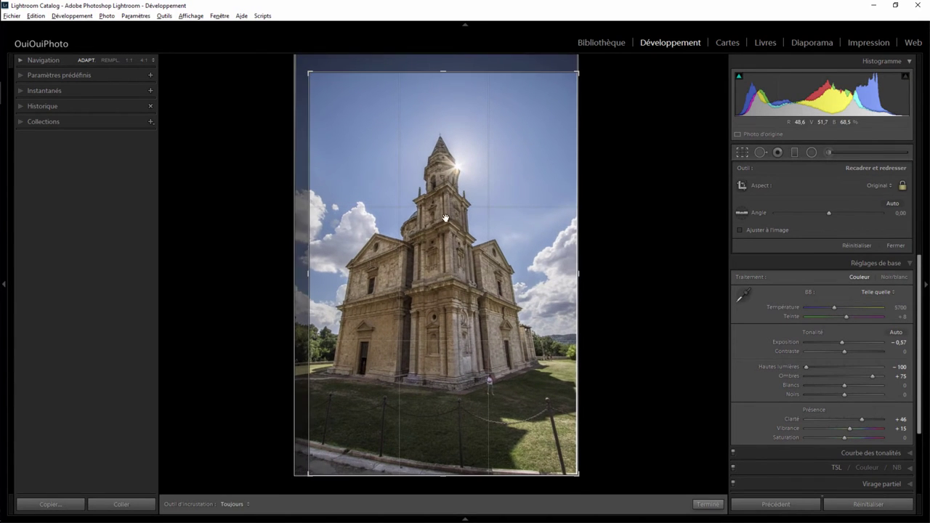
pyautogui.moveTo(444, 218)
pyautogui.mouseDown()
pyautogui.moveTo(467, 247)
pyautogui.moveTo(456, 245)
pyautogui.mouseUp()
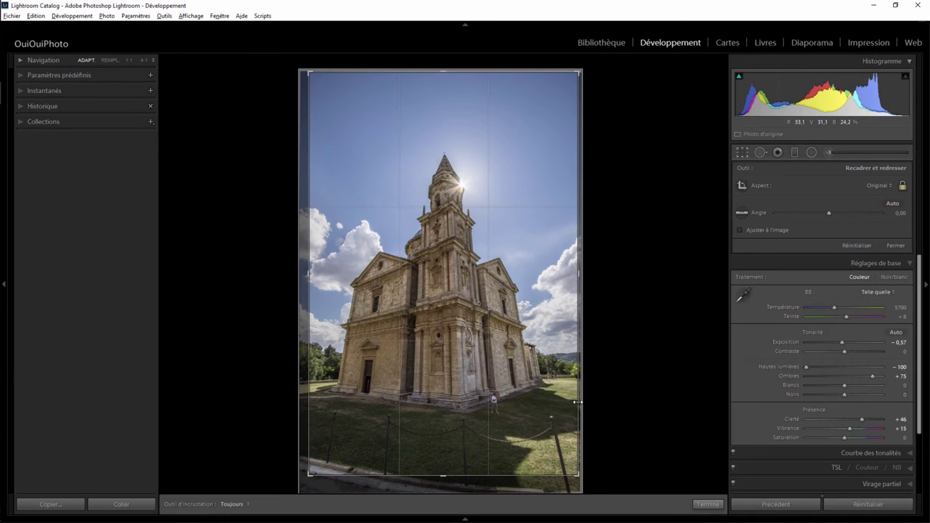
pyautogui.click(707, 503)
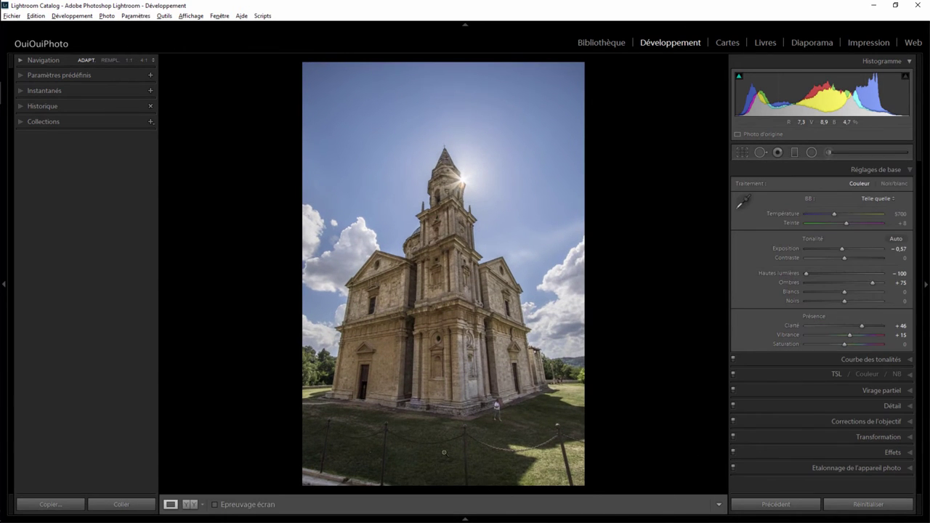
# Inspect the lower-left post, curb, fence and lower-right post at 1:1.
pyautogui.click(320, 437)
pyautogui.moveTo(554, 434); pyautogui.dragTo(498, 234)
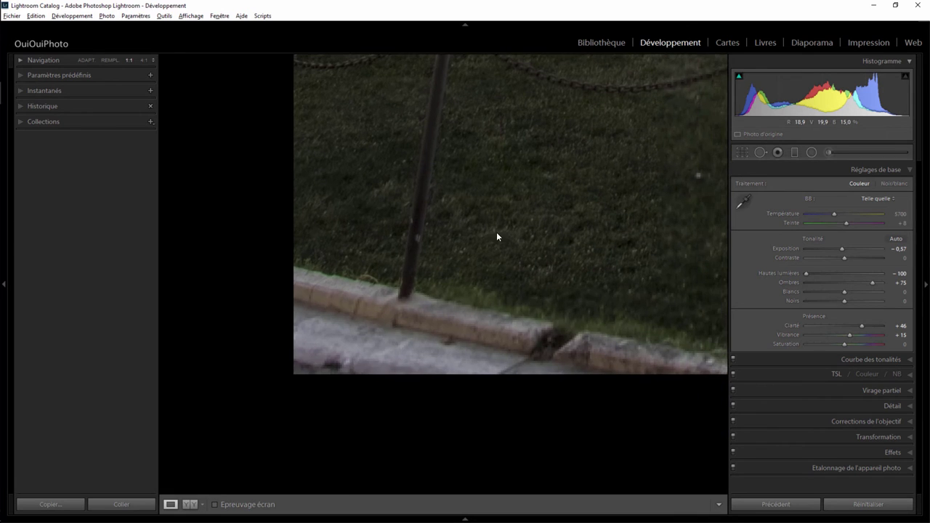
pyautogui.moveTo(534, 308); pyautogui.dragTo(422, 290)
pyautogui.click(429, 258)
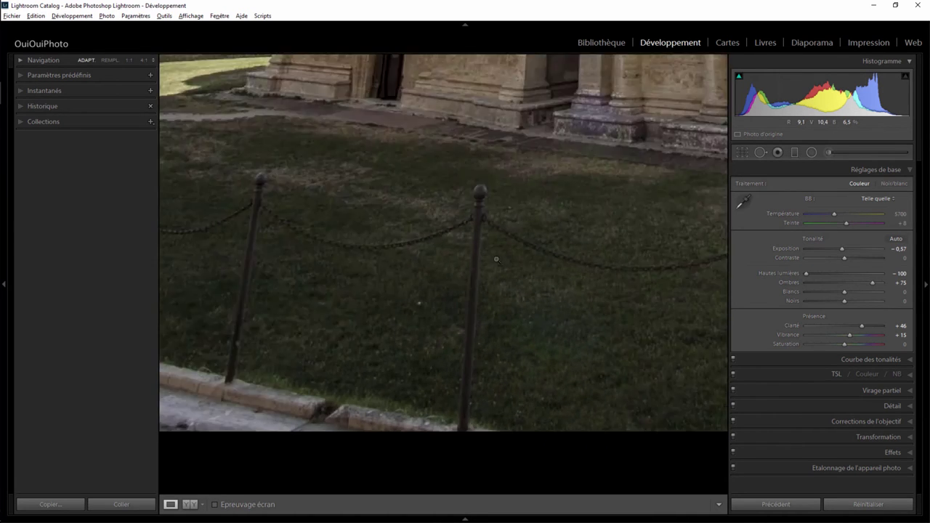
pyautogui.moveTo(561, 448); pyautogui.dragTo(509, 446)
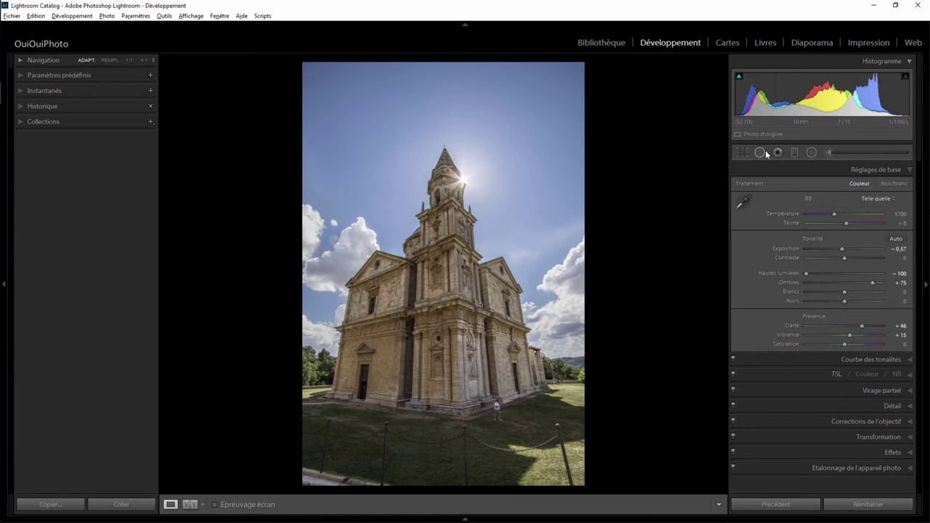
# Heal a chain spot beside the post at 1:1, sourcing the patch from sunlit grass.
pyautogui.press('q')
pyautogui.scroll(1, 363, 455)
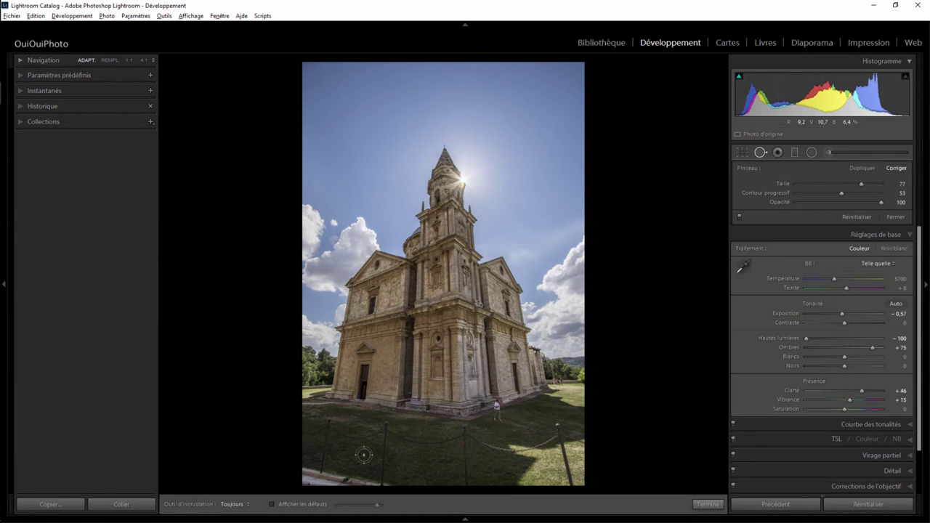
pyautogui.click(128, 60)
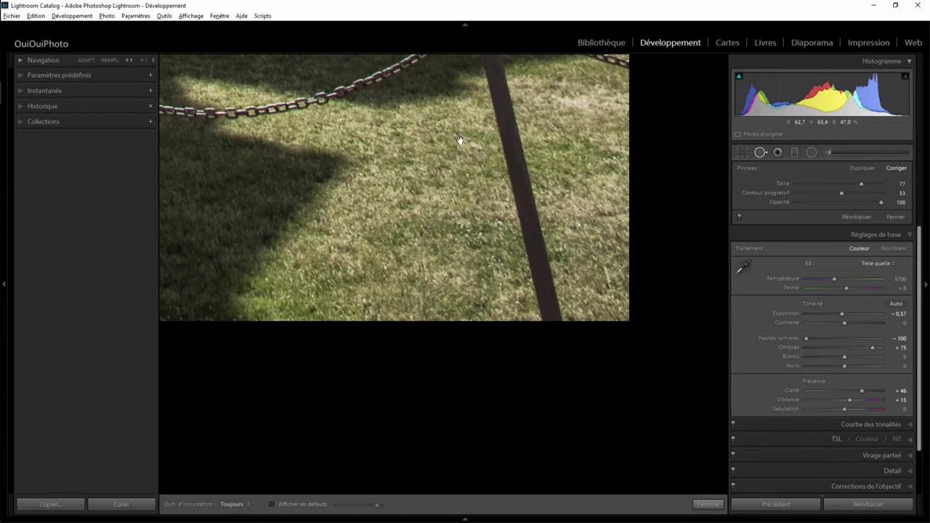
pyautogui.scroll(-1, 519, 328)
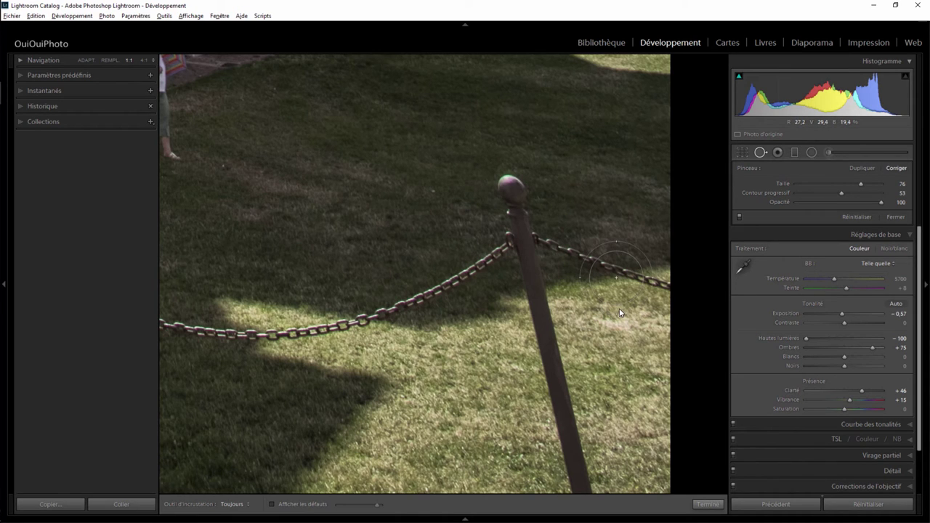
pyautogui.click(615, 277)
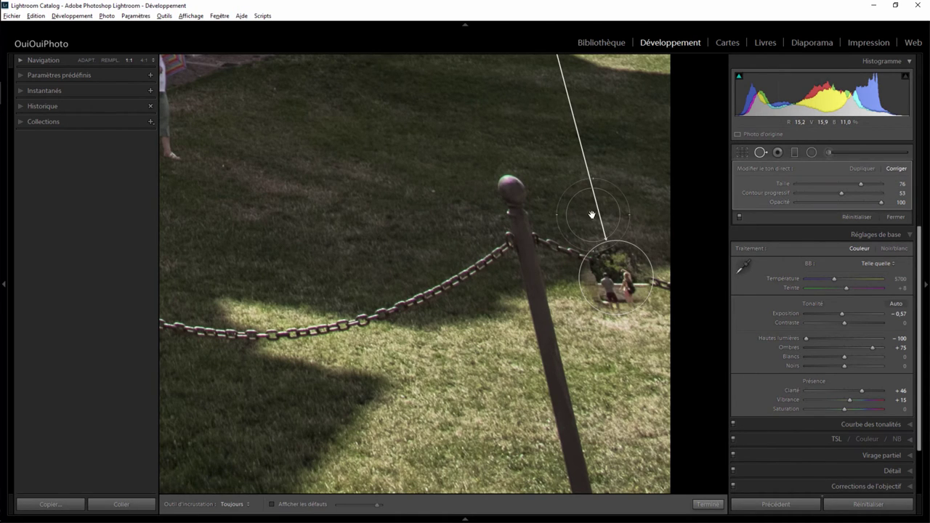
pyautogui.moveTo(520, 140); pyautogui.dragTo(586, 342)
pyautogui.moveTo(586, 146); pyautogui.dragTo(535, 440)
pyautogui.moveTo(452, 338); pyautogui.dragTo(471, 117)
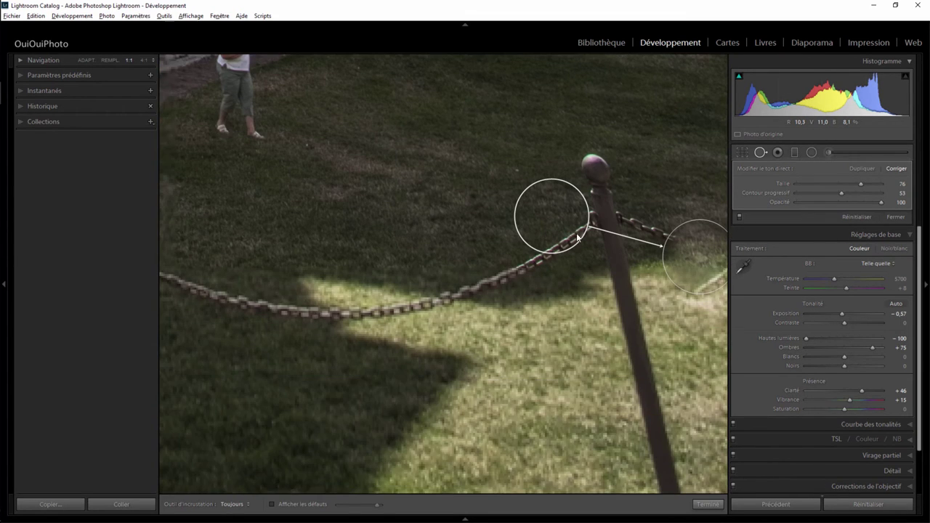
pyautogui.moveTo(545, 212); pyautogui.dragTo(542, 301)
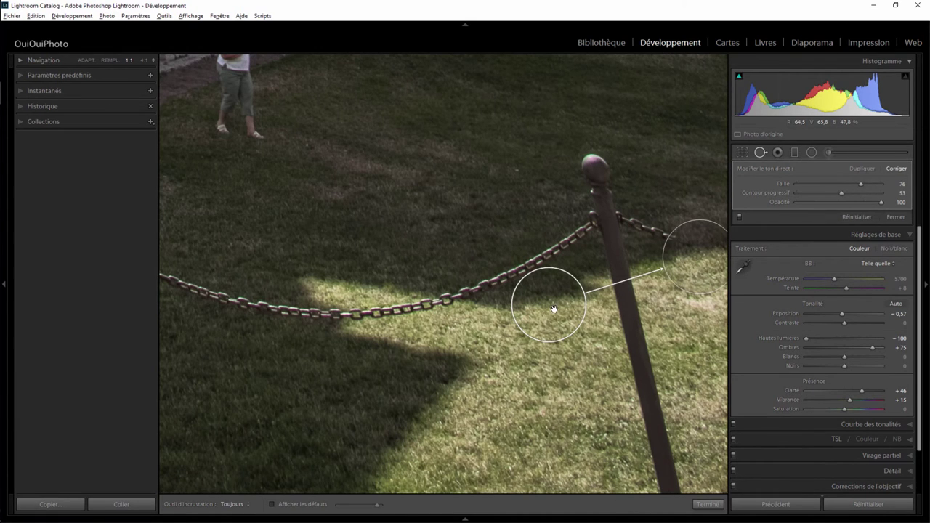
# Heal the chain left of the post and its end, sampling nearby grass and shrinking the spot.
pyautogui.moveTo(556, 307); pyautogui.dragTo(332, 292)
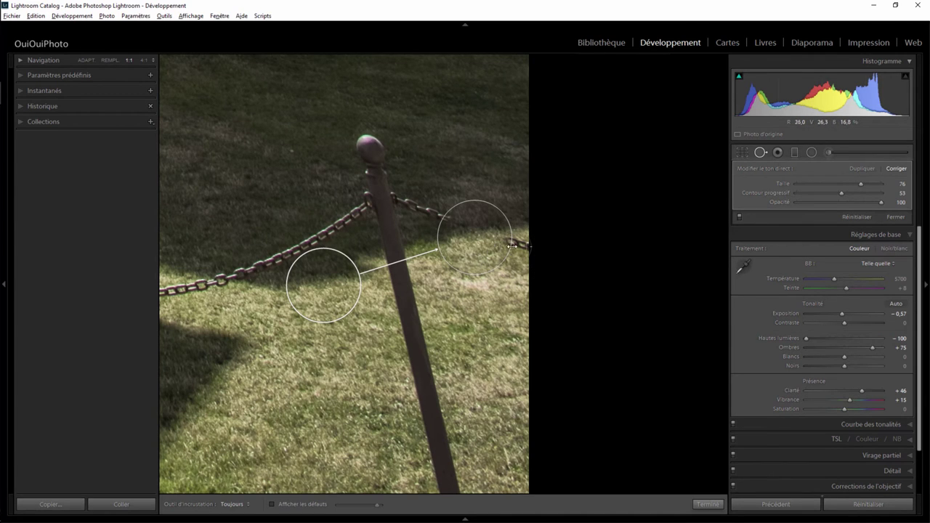
pyautogui.moveTo(512, 240)
pyautogui.mouseDown()
pyautogui.moveTo(528, 248)
pyautogui.moveTo(496, 244)
pyautogui.mouseUp()
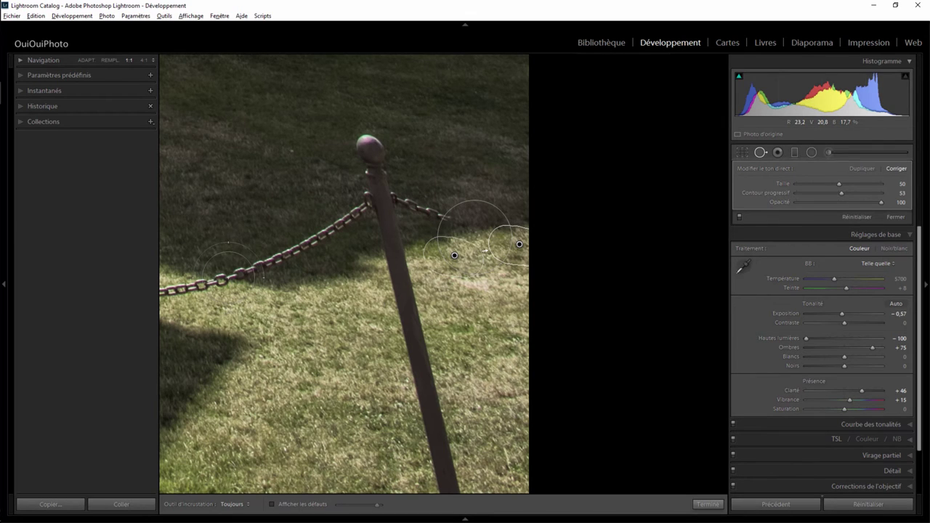
pyautogui.click(227, 276)
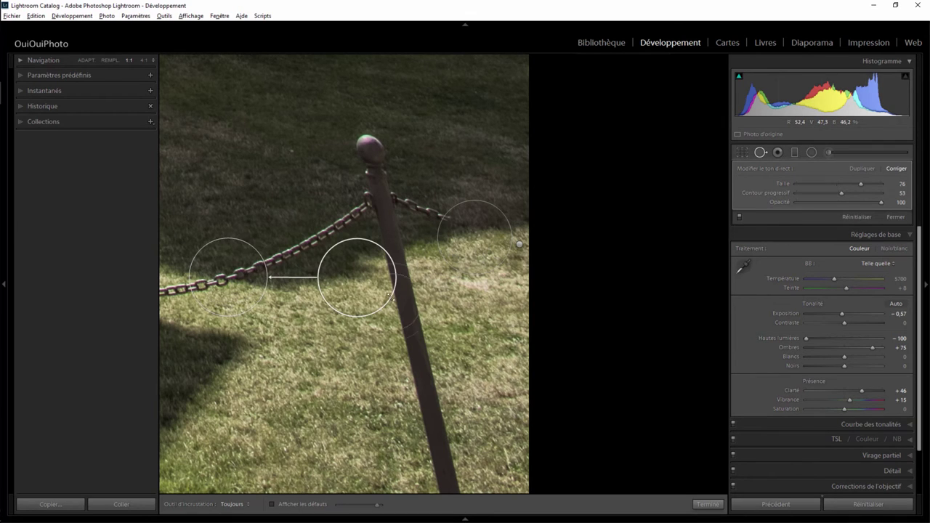
pyautogui.moveTo(353, 284); pyautogui.dragTo(319, 293)
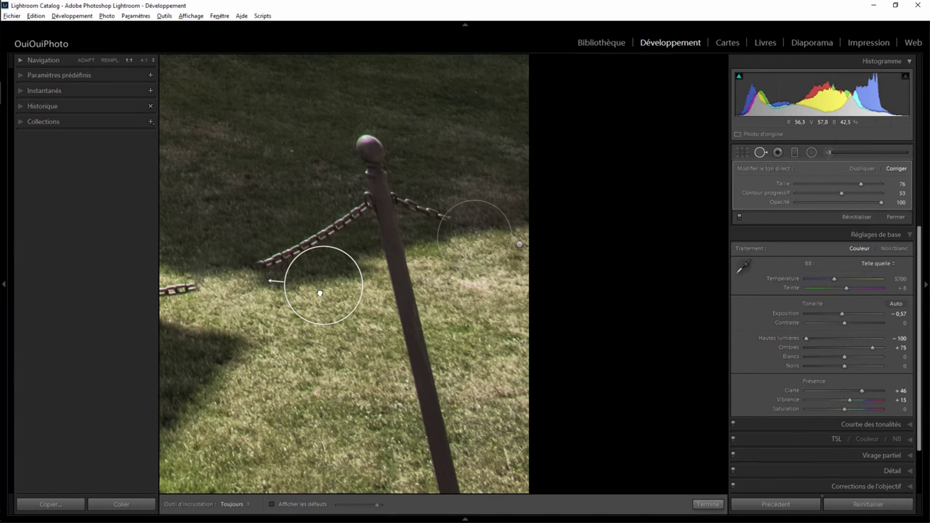
pyautogui.moveTo(320, 293); pyautogui.dragTo(322, 280)
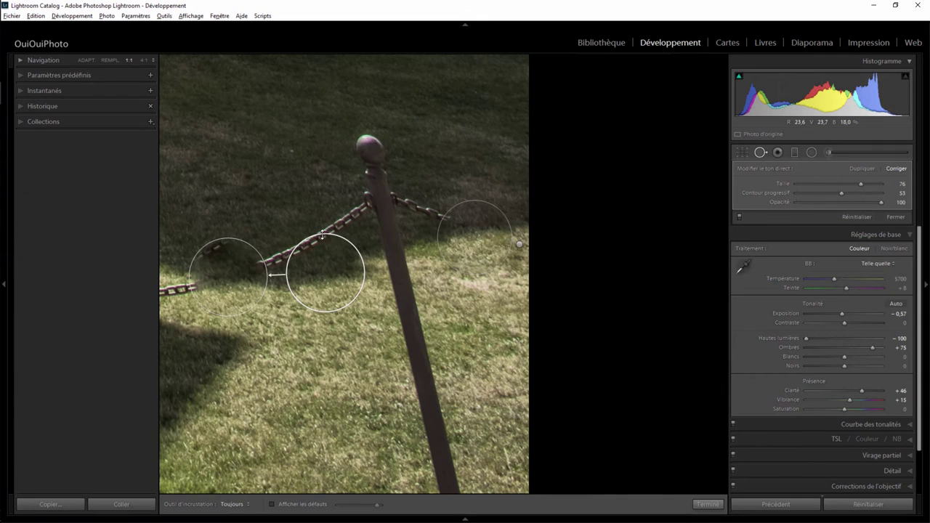
pyautogui.moveTo(321, 235); pyautogui.dragTo(321, 248)
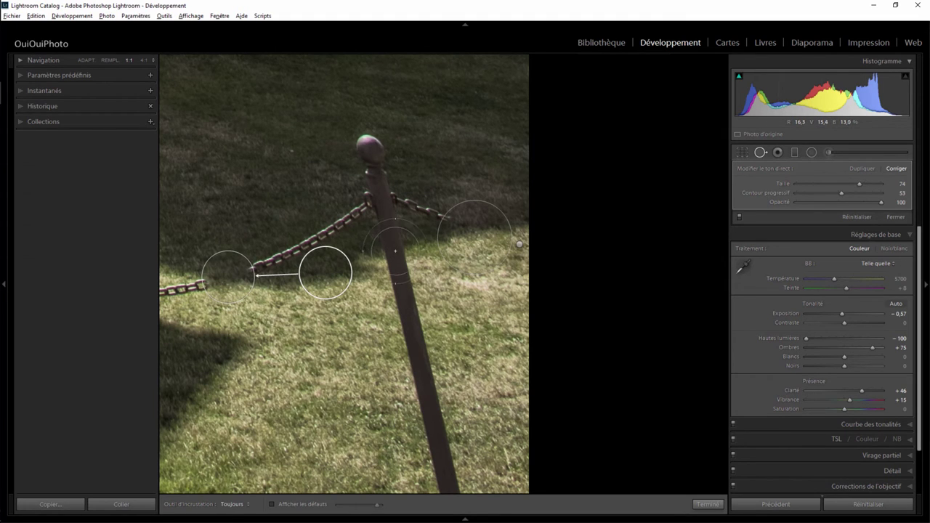
# Heal the post with a stroke down its length sampled from grass, then apply the repairs.
pyautogui.click(393, 259)
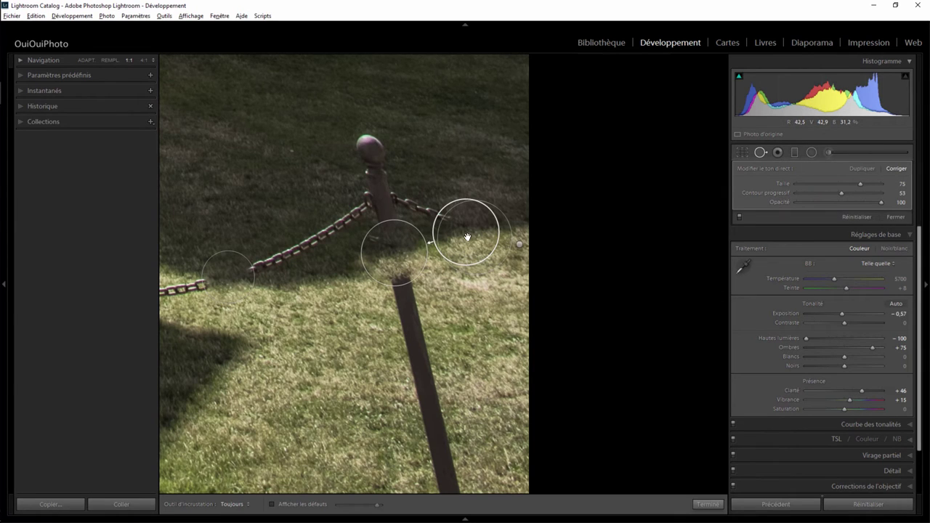
pyautogui.moveTo(467, 237); pyautogui.dragTo(469, 244)
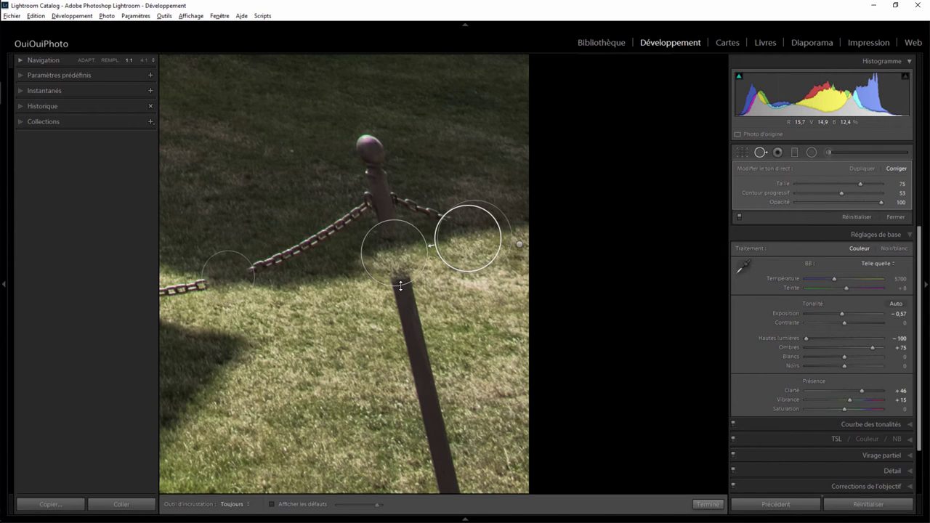
pyautogui.moveTo(401, 289); pyautogui.dragTo(446, 492)
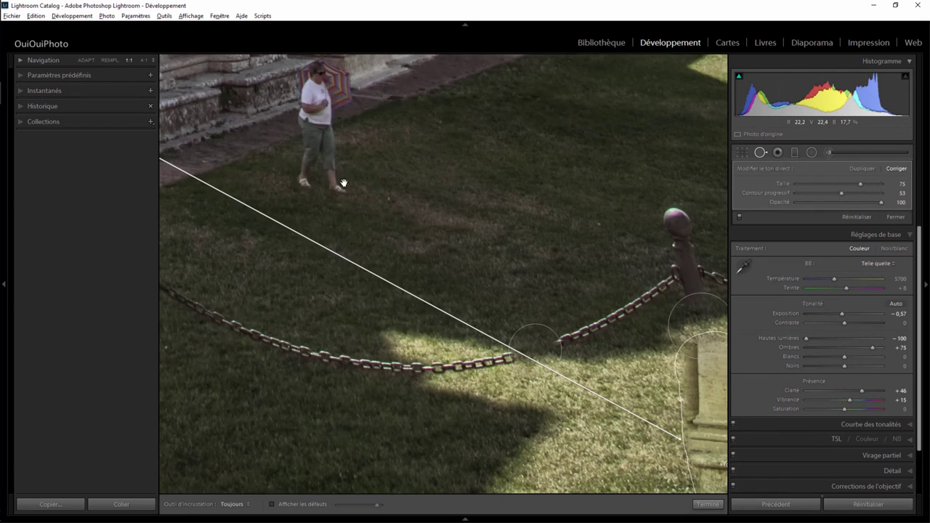
pyautogui.moveTo(342, 183); pyautogui.dragTo(365, 152)
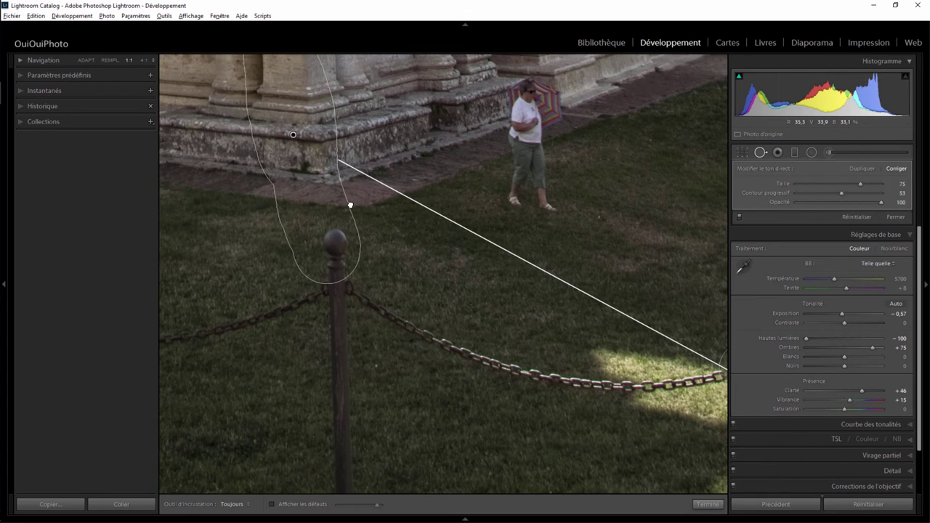
pyautogui.click(634, 475)
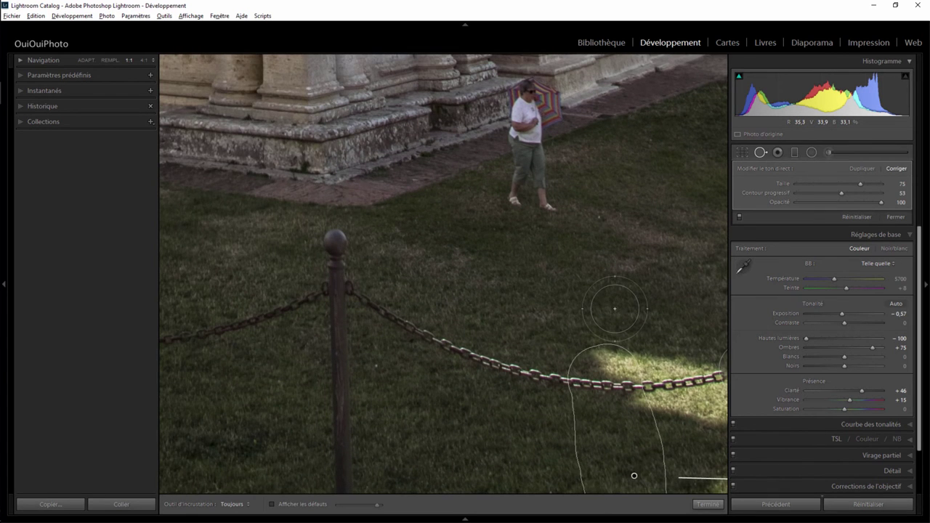
pyautogui.moveTo(634, 476)
pyautogui.mouseDown()
pyautogui.moveTo(274, 281)
pyautogui.moveTo(476, 324)
pyautogui.mouseUp()
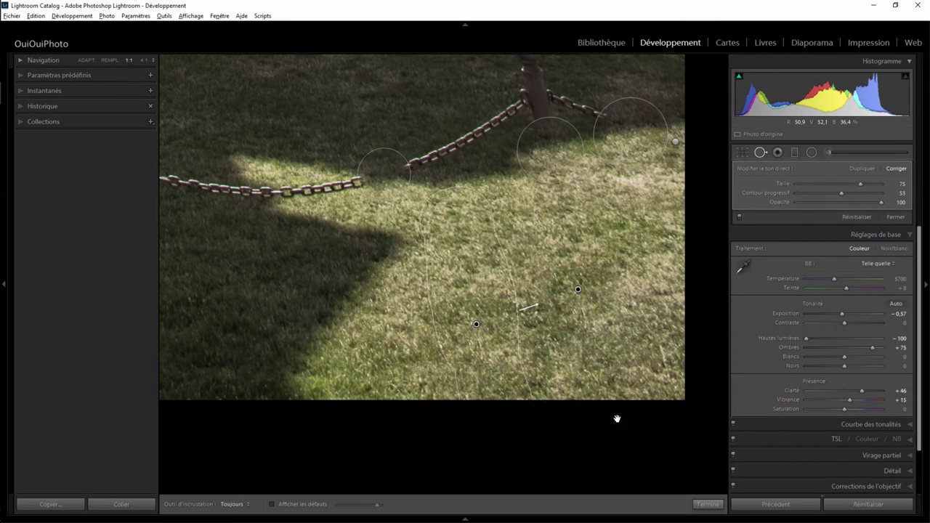
pyautogui.click(708, 505)
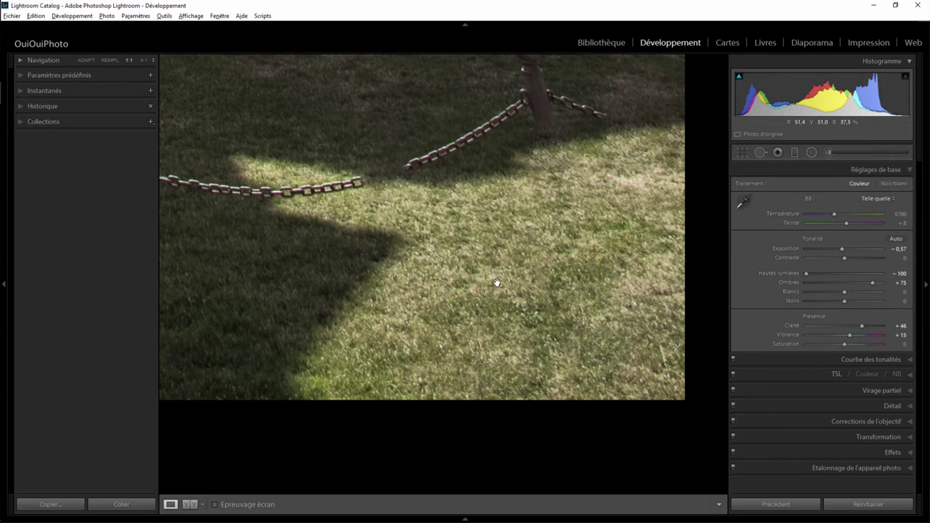
# Heal over the post top, moving the sample area onto clean grass.
pyautogui.moveTo(539, 196)
pyautogui.mouseDown()
pyautogui.moveTo(508, 339)
pyautogui.moveTo(551, 228)
pyautogui.mouseUp()
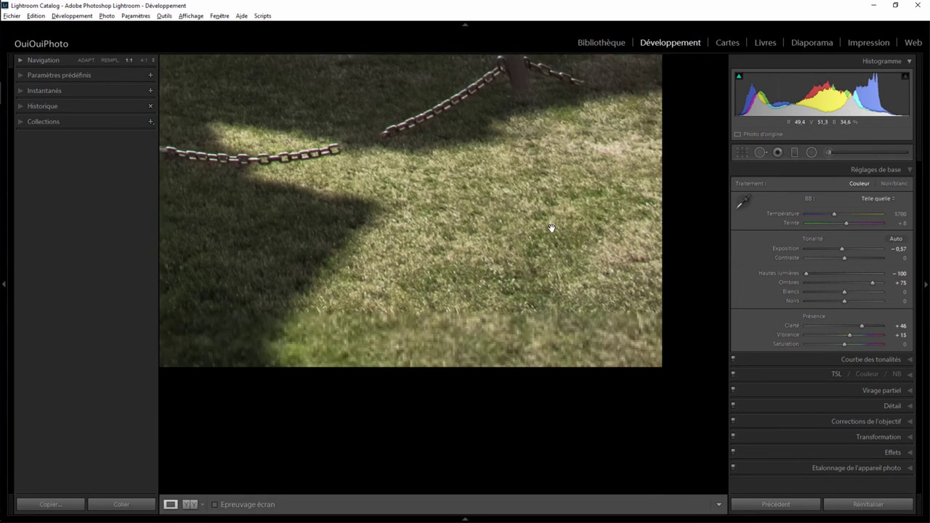
pyautogui.click(551, 228)
pyautogui.click(759, 152)
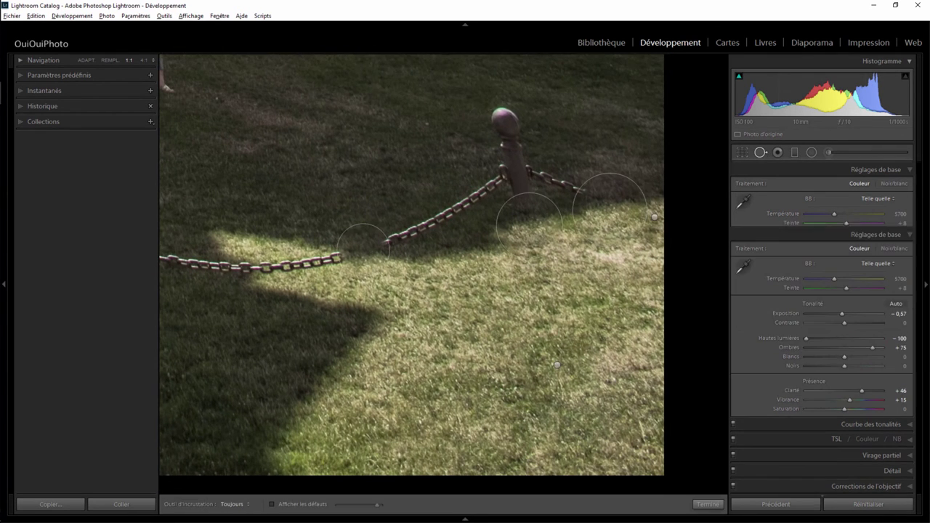
pyautogui.moveTo(507, 118)
pyautogui.mouseDown()
pyautogui.moveTo(523, 178)
pyautogui.moveTo(512, 137)
pyautogui.moveTo(520, 157)
pyautogui.mouseUp()
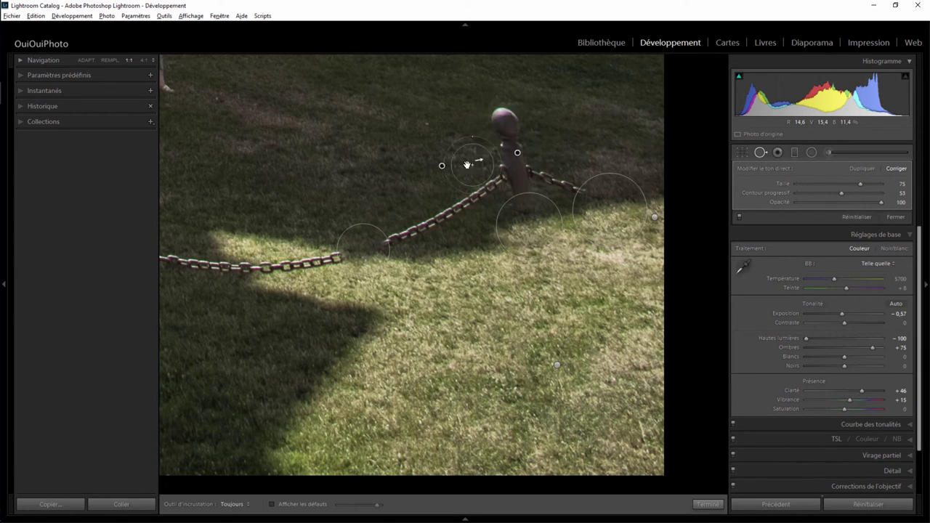
pyautogui.moveTo(432, 166); pyautogui.dragTo(419, 150)
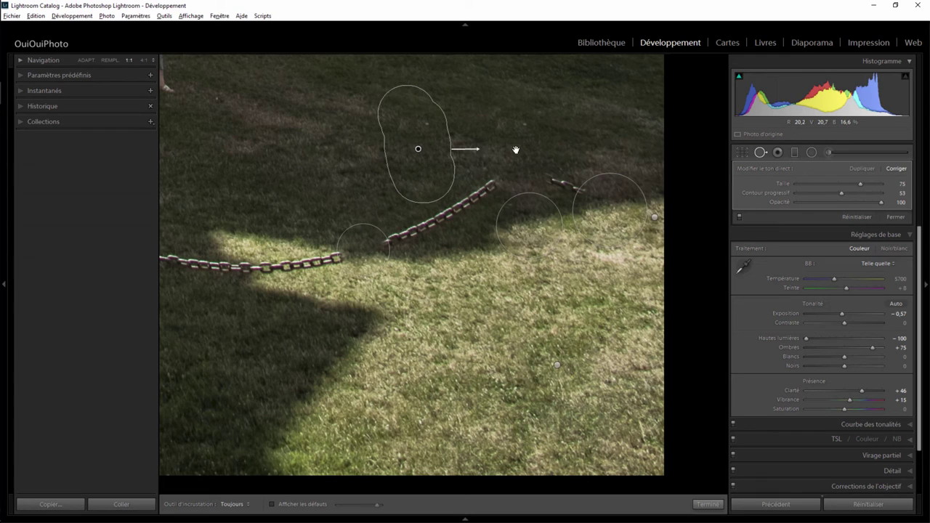
# Heal the chain toward the post and the segment down-left, then apply and view the whole photo.
pyautogui.moveTo(550, 175)
pyautogui.mouseDown()
pyautogui.moveTo(589, 187)
pyautogui.moveTo(573, 181)
pyautogui.mouseUp()
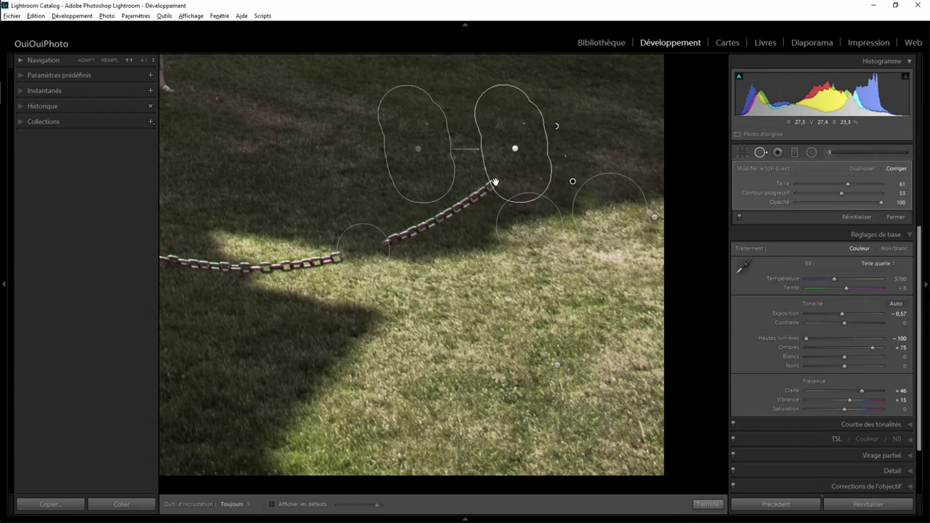
pyautogui.moveTo(489, 185); pyautogui.dragTo(391, 229)
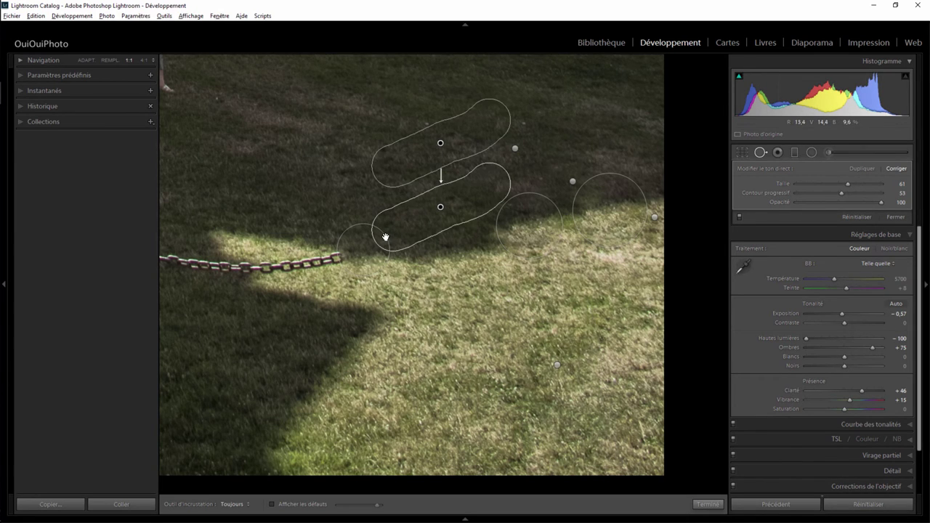
pyautogui.click(439, 209)
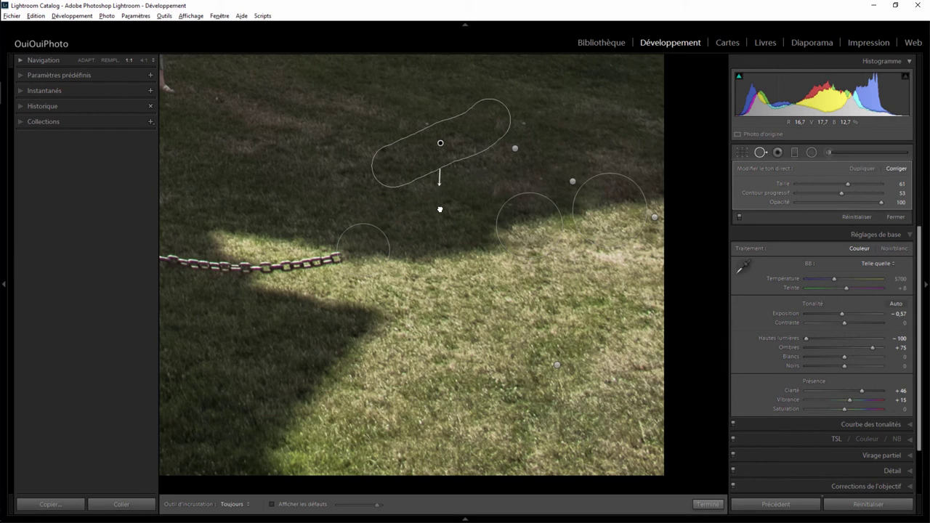
pyautogui.click(706, 503)
pyautogui.click(565, 262)
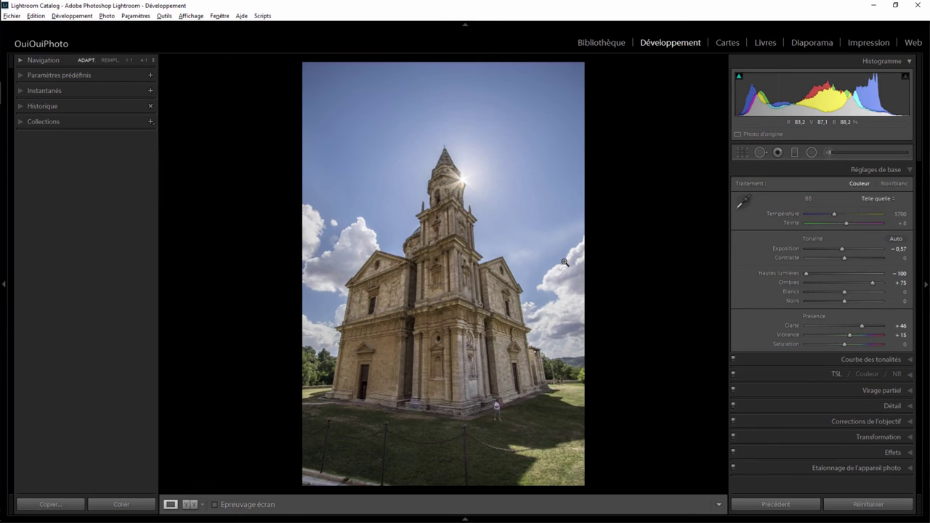
# Raise Shadows to +83 and check the brightened lawn and chain post at 1:1.
pyautogui.click(550, 462)
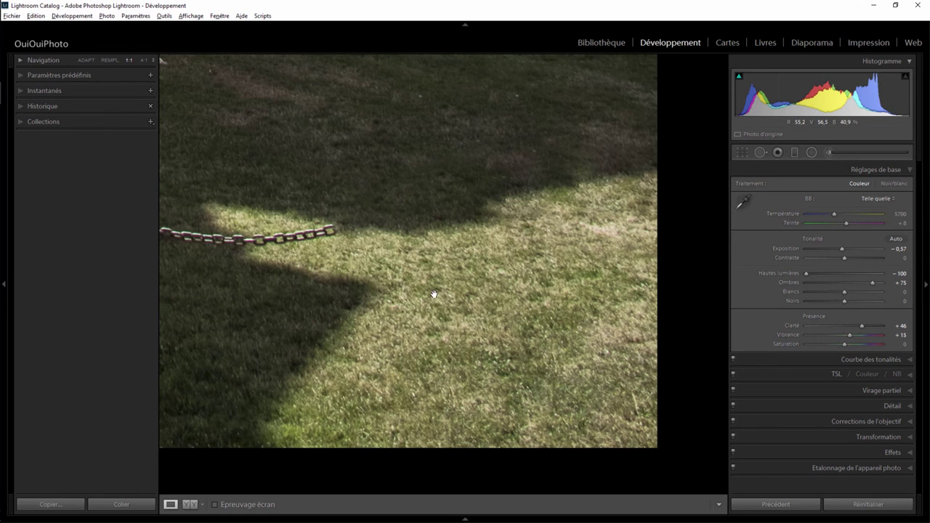
pyautogui.click(434, 312)
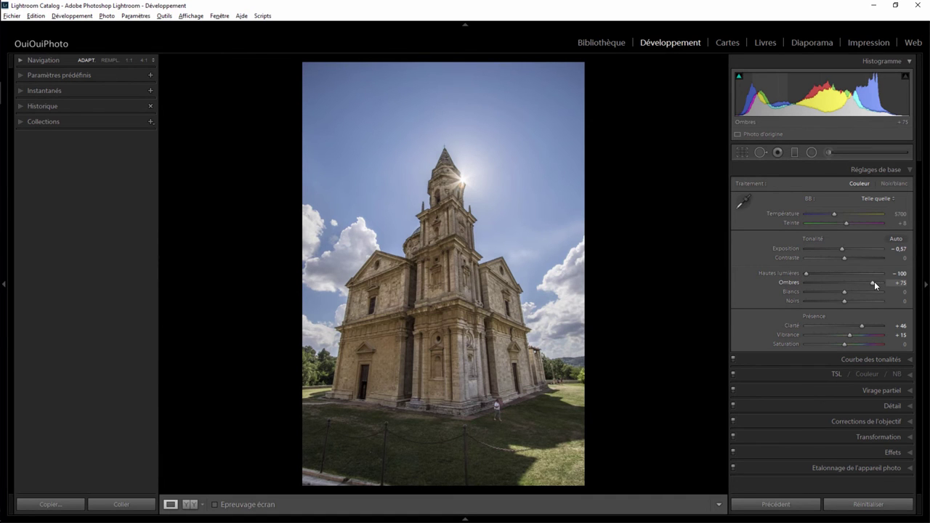
pyautogui.moveTo(873, 284); pyautogui.dragTo(874, 284)
pyautogui.click(527, 422)
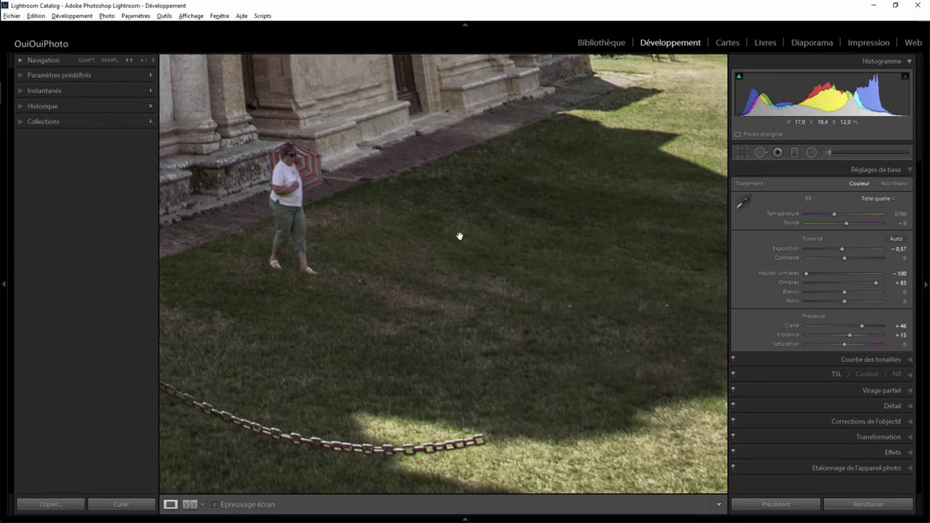
pyautogui.moveTo(272, 461); pyautogui.dragTo(363, 368)
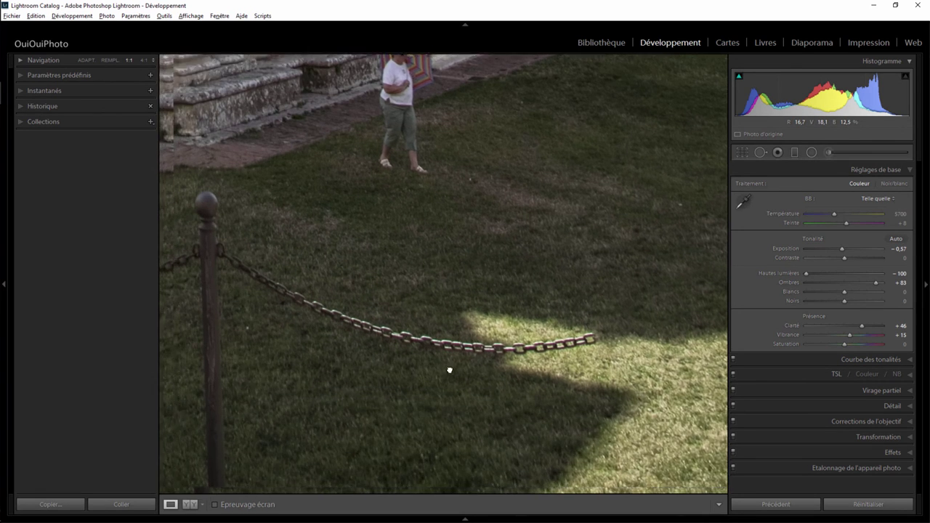
pyautogui.moveTo(265, 359); pyautogui.dragTo(382, 350)
pyautogui.moveTo(248, 228); pyautogui.dragTo(296, 264)
pyautogui.click(296, 264)
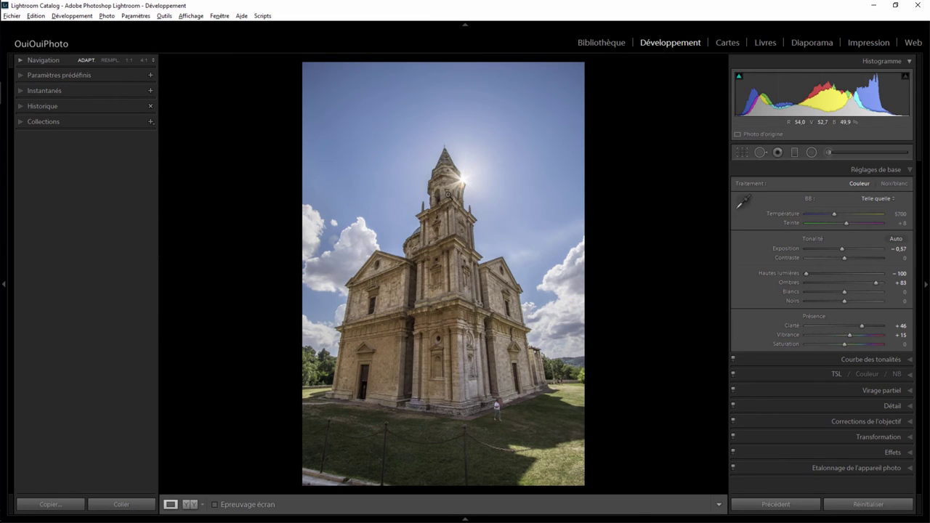
# Paint an Adjustment Brush mask with Shadows 93 over the dark foreground grass and apply it.
pyautogui.click(827, 152)
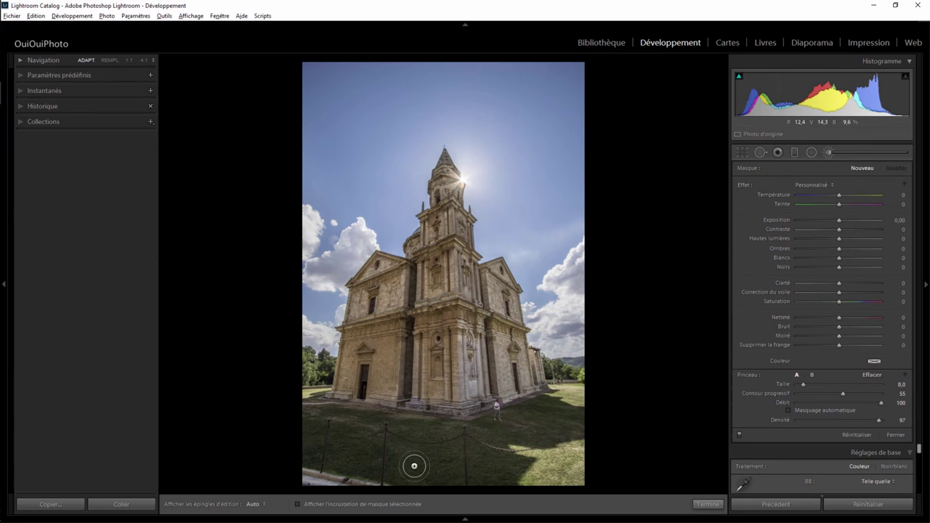
pyautogui.press('h')
pyautogui.click(418, 457)
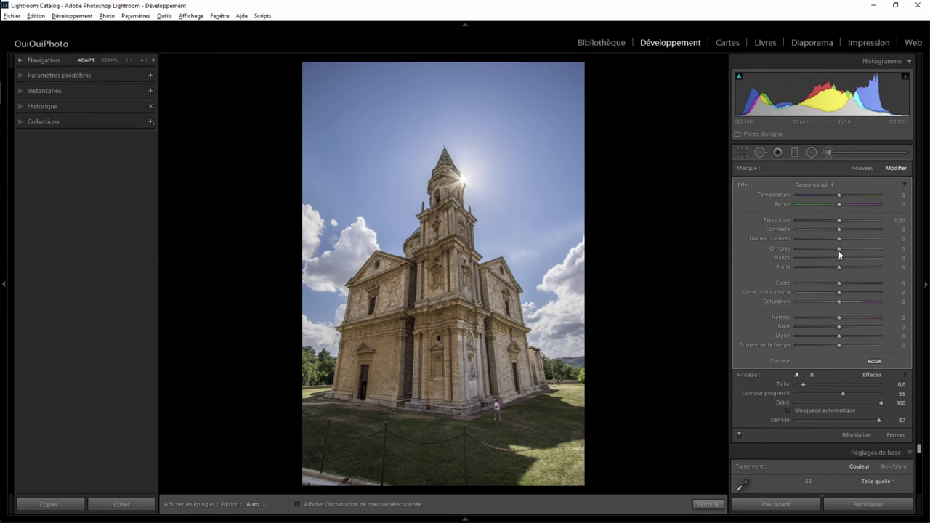
pyautogui.moveTo(839, 248); pyautogui.dragTo(877, 258)
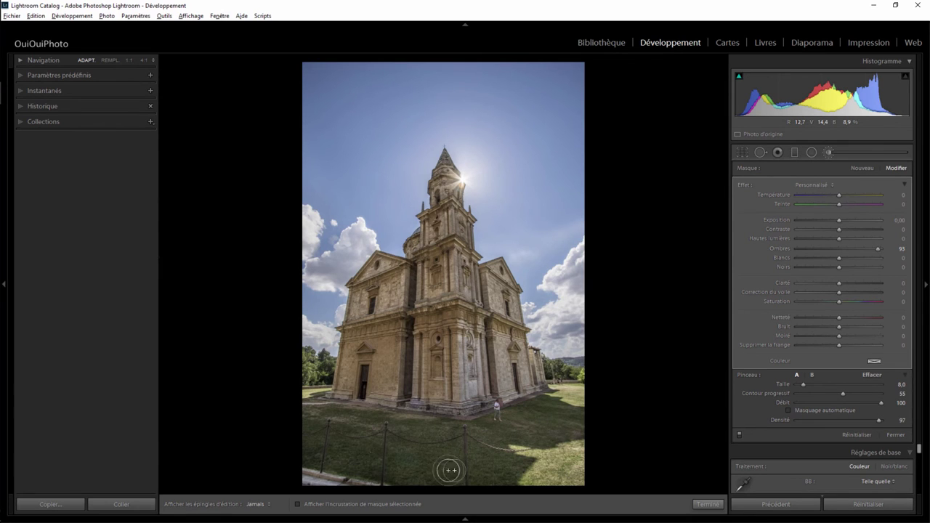
pyautogui.press('h')
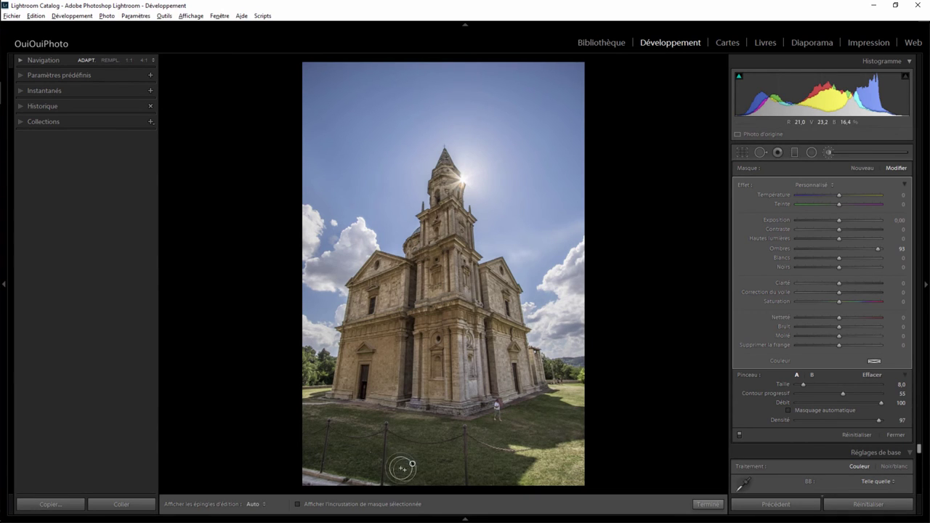
pyautogui.click(709, 505)
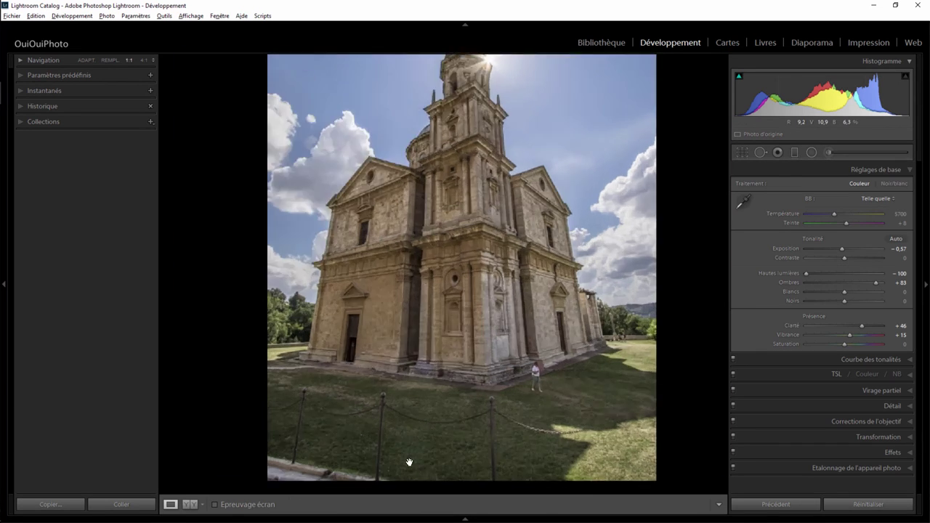
# Heal the small post beside the fence using matching grass as the source, then view the whole photo.
pyautogui.click(409, 460)
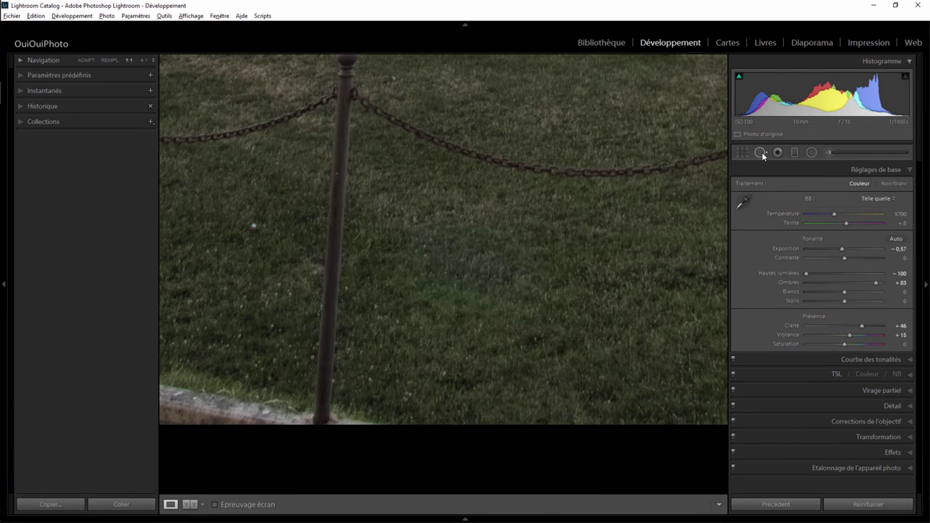
pyautogui.click(759, 151)
pyautogui.scroll(-2, 482, 247)
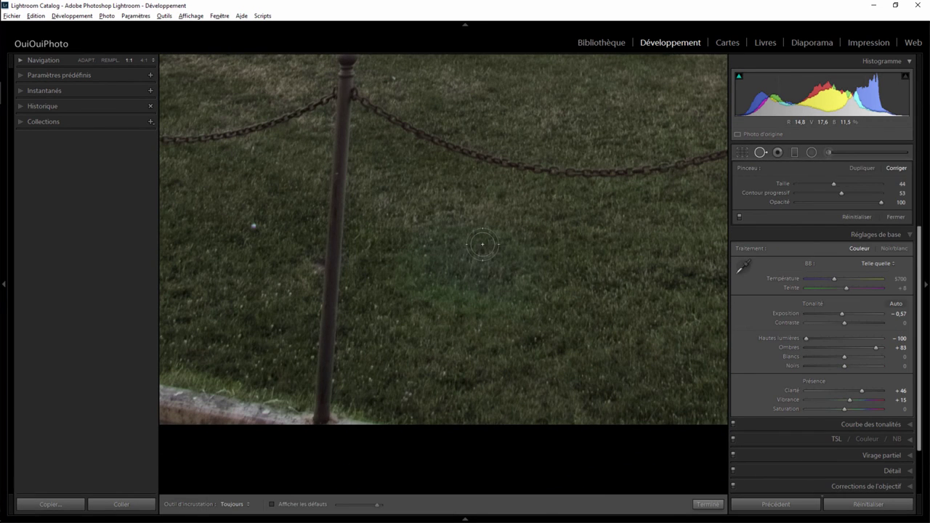
pyautogui.scroll(5, 482, 244)
pyautogui.moveTo(507, 240)
pyautogui.mouseDown()
pyautogui.moveTo(443, 226)
pyautogui.moveTo(411, 255)
pyautogui.moveTo(441, 297)
pyautogui.moveTo(523, 295)
pyautogui.moveTo(530, 246)
pyautogui.moveTo(477, 285)
pyautogui.mouseUp()
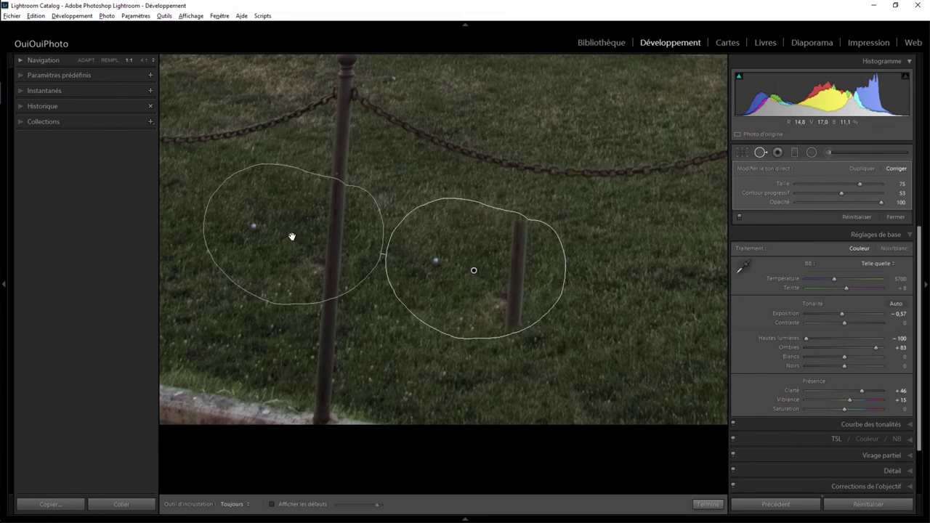
pyautogui.hotkey('ctrl', 'z')
pyautogui.click(687, 285)
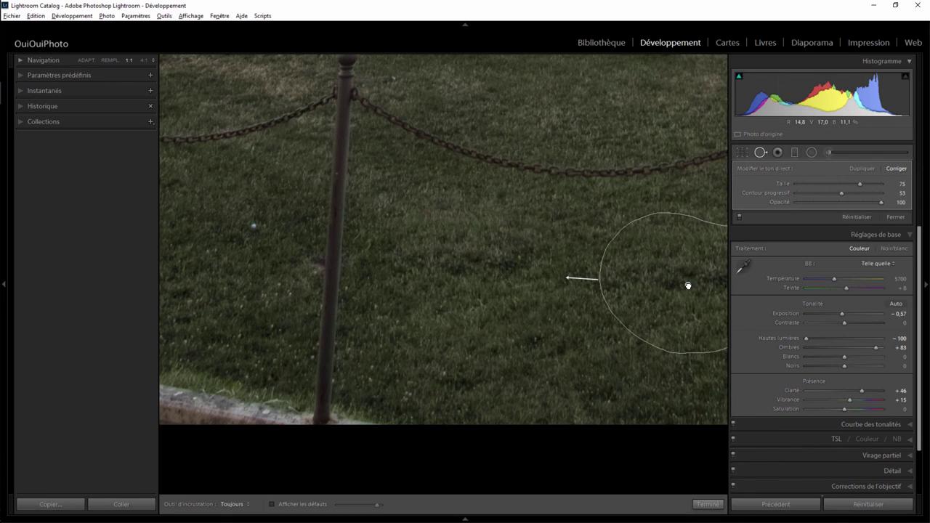
pyautogui.moveTo(677, 286); pyautogui.dragTo(677, 263)
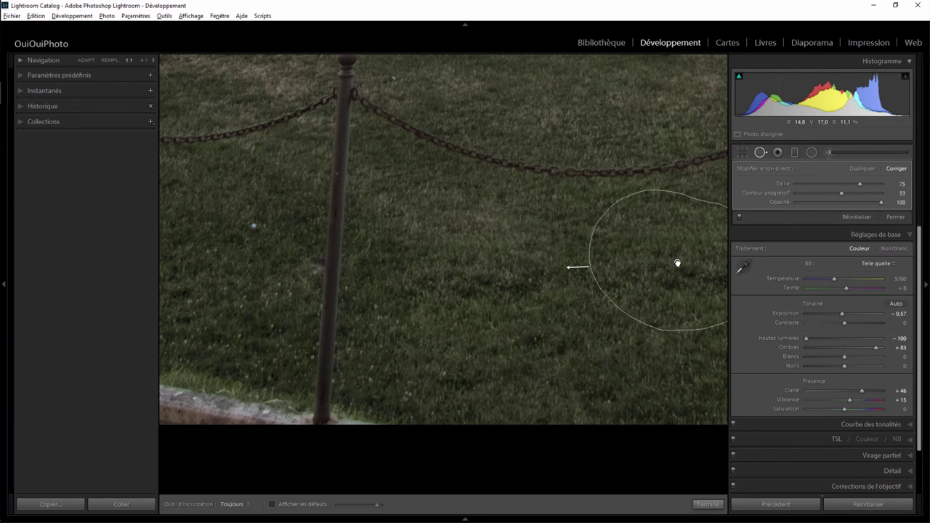
pyautogui.click(708, 504)
pyautogui.click(507, 307)
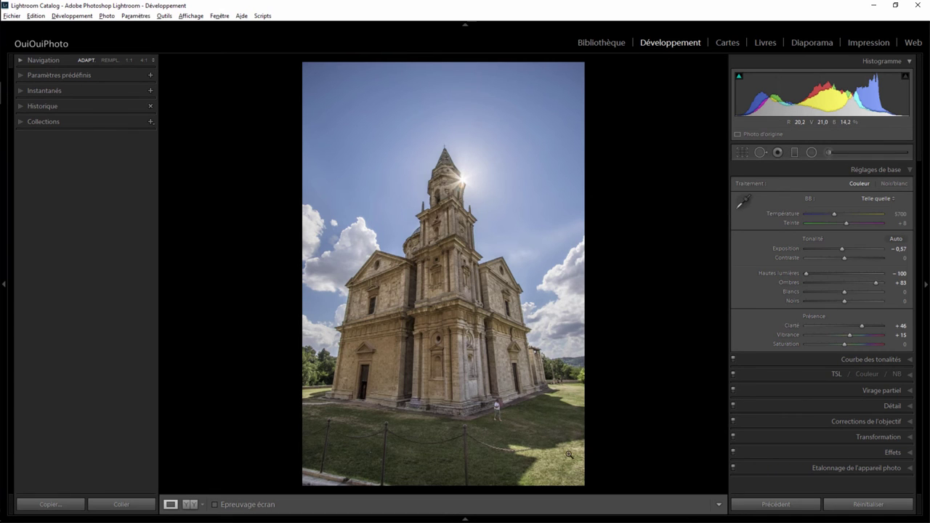
# Try a heal stroke over the post, undo it, and pan to the chain end in sunlit grass.
pyautogui.click(530, 450)
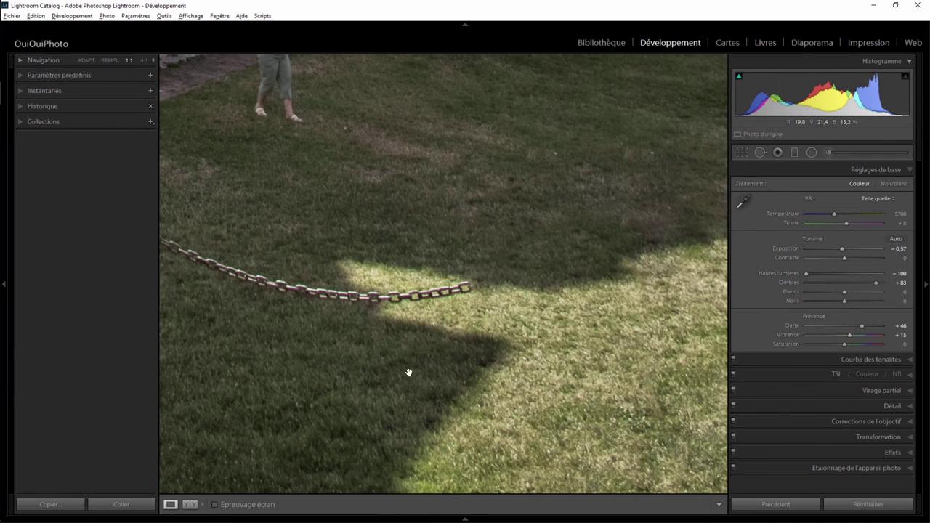
pyautogui.moveTo(312, 347); pyautogui.dragTo(603, 339)
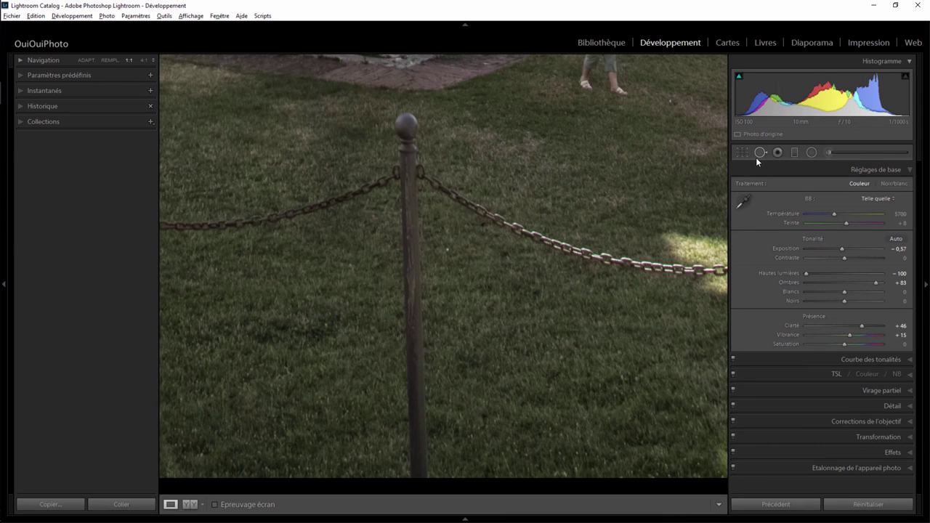
pyautogui.click(760, 154)
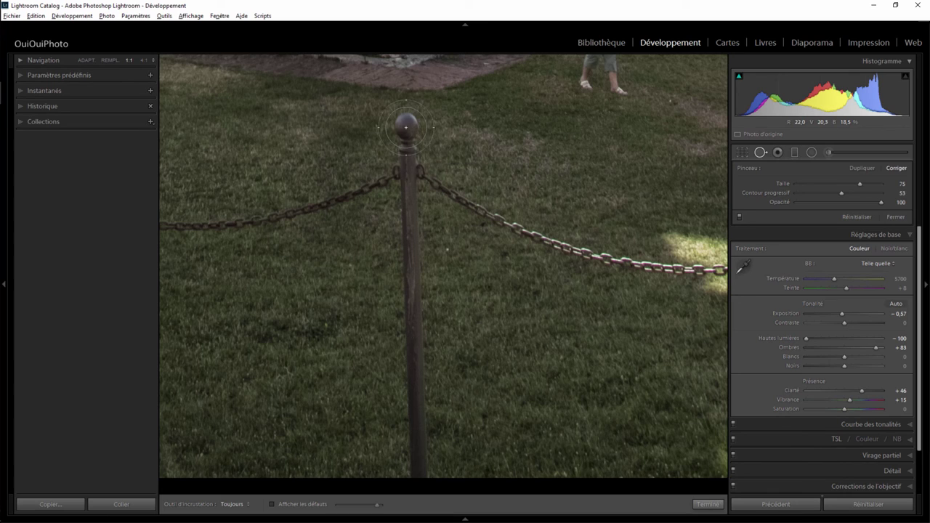
pyautogui.moveTo(405, 127); pyautogui.dragTo(424, 478)
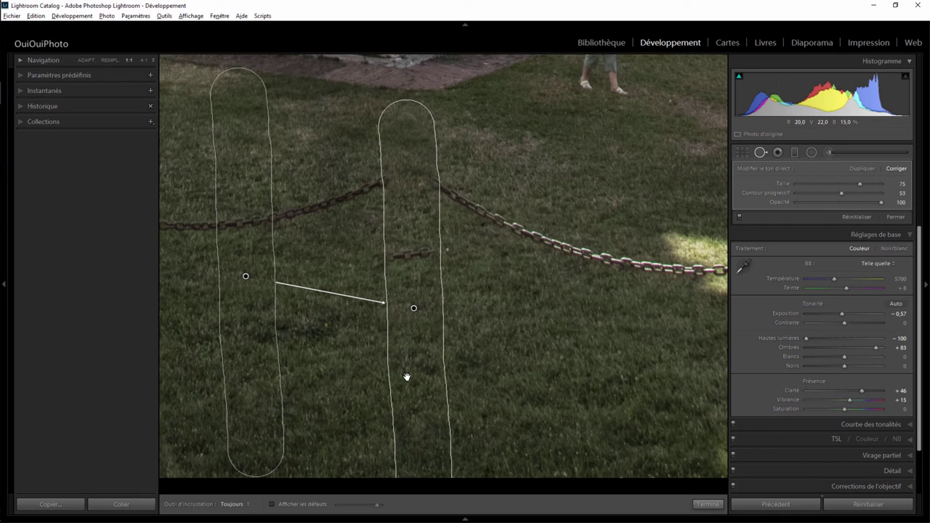
pyautogui.hotkey('ctrl', 'z')
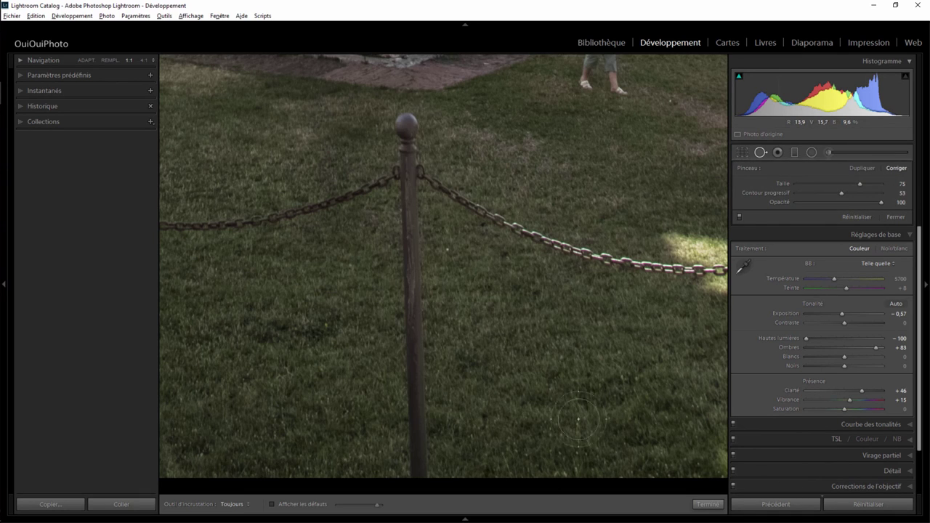
pyautogui.moveTo(608, 332); pyautogui.dragTo(414, 334)
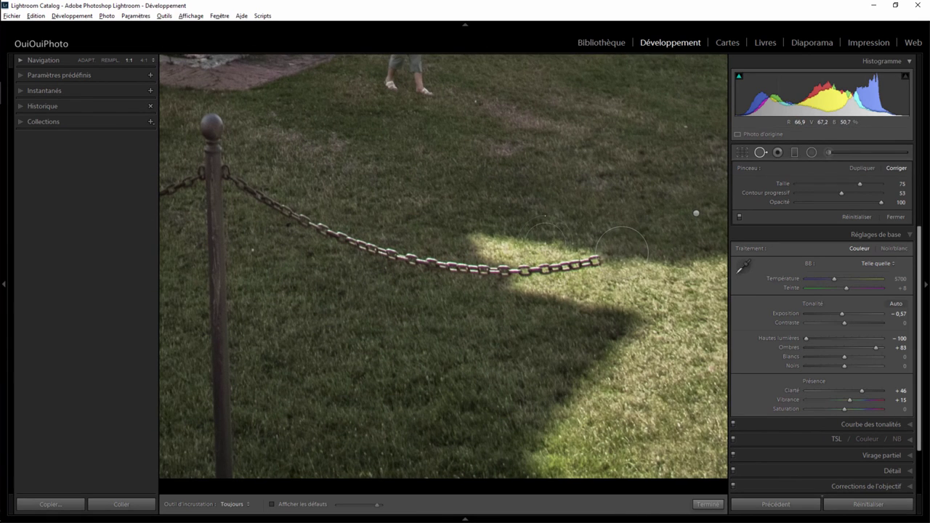
# Heal the chain tip and next chain section, sampling from cleaner grass.
pyautogui.scroll(-3, 530, 238)
pyautogui.click(593, 257)
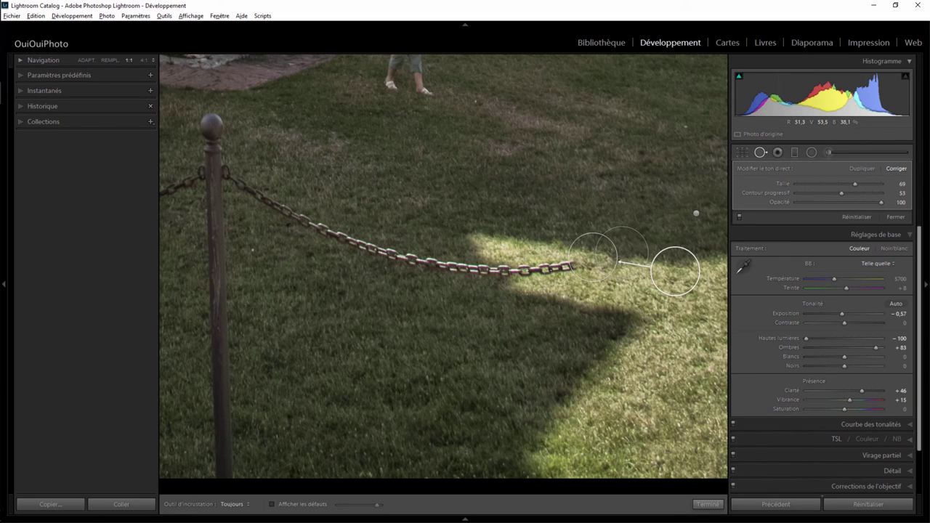
pyautogui.click(504, 274)
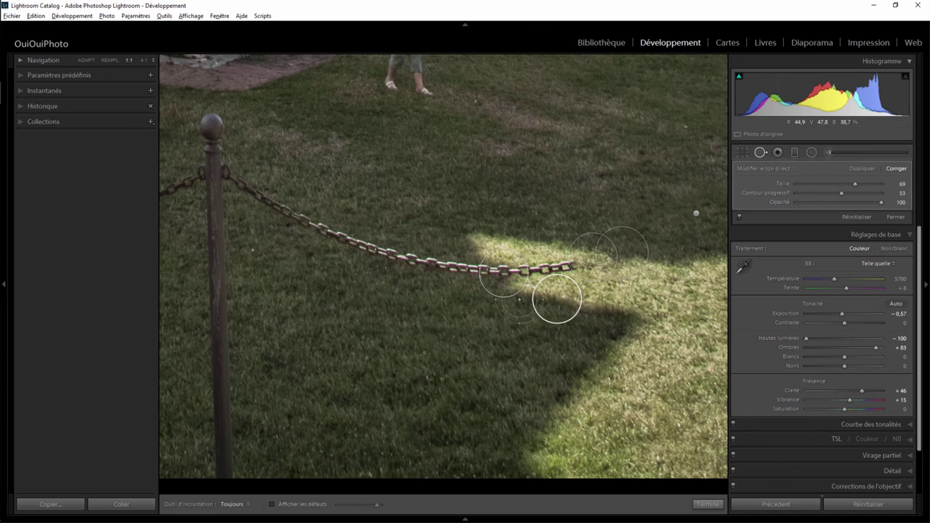
pyautogui.moveTo(559, 298); pyautogui.dragTo(620, 325)
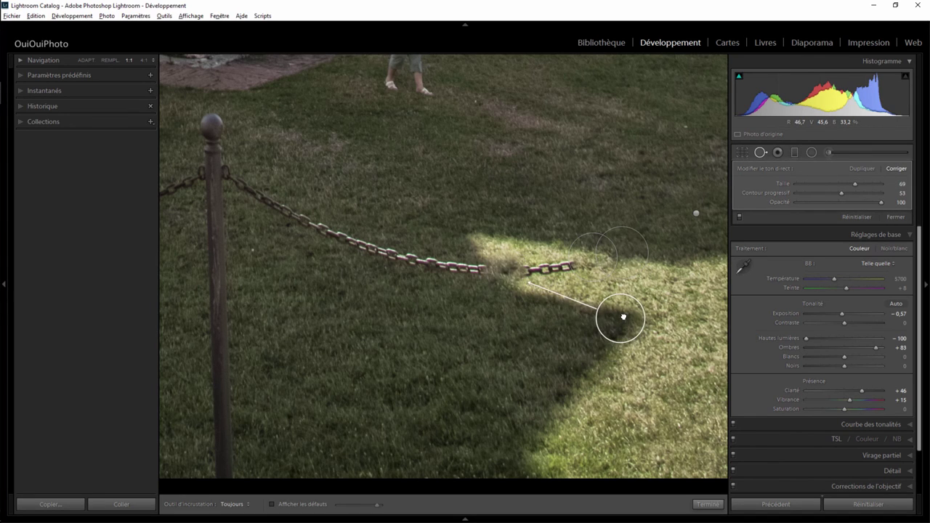
pyautogui.moveTo(620, 324); pyautogui.dragTo(610, 349)
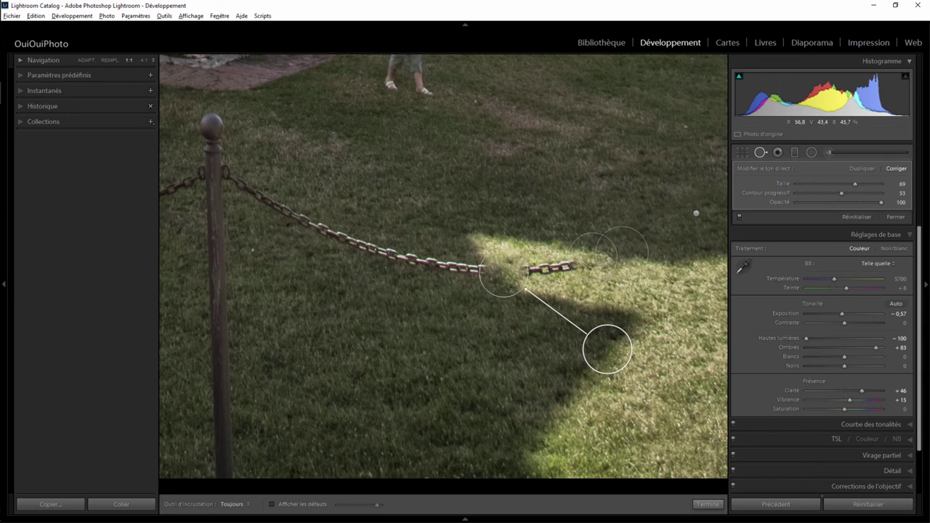
# Paint out the leftover links and the chain toward the post with clean-grass sources, then apply.
pyautogui.scroll(-3, 534, 270)
pyautogui.moveTo(534, 269)
pyautogui.mouseDown()
pyautogui.moveTo(567, 269)
pyautogui.moveTo(520, 270)
pyautogui.mouseUp()
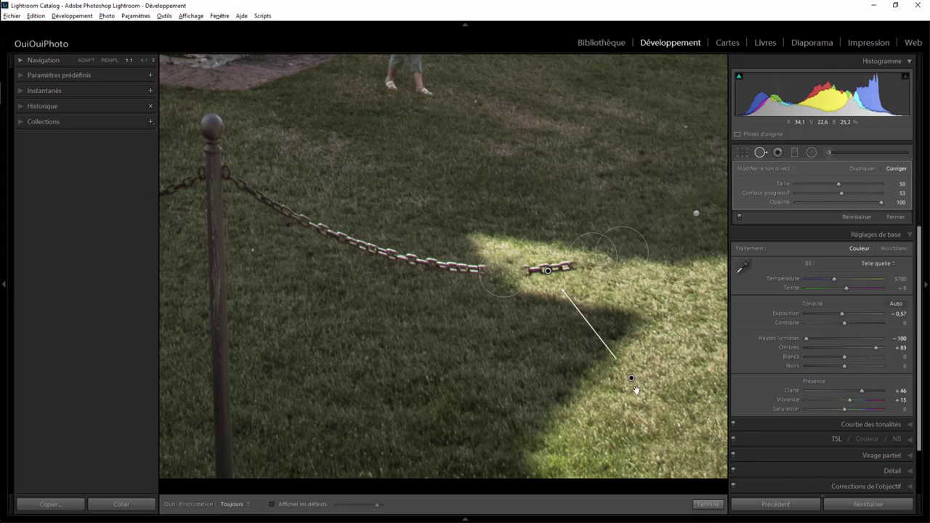
pyautogui.moveTo(631, 378); pyautogui.dragTo(706, 317)
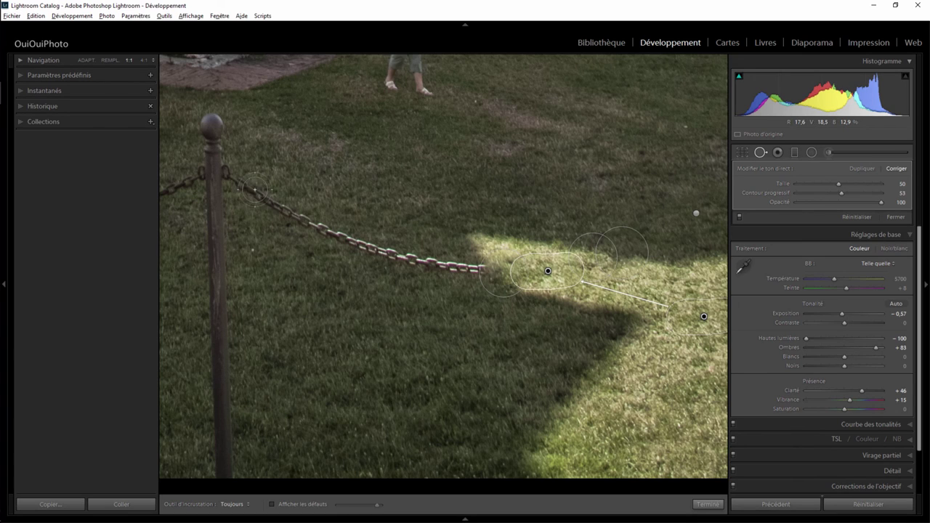
pyautogui.moveTo(251, 187)
pyautogui.mouseDown()
pyautogui.moveTo(315, 227)
pyautogui.moveTo(473, 271)
pyautogui.mouseUp()
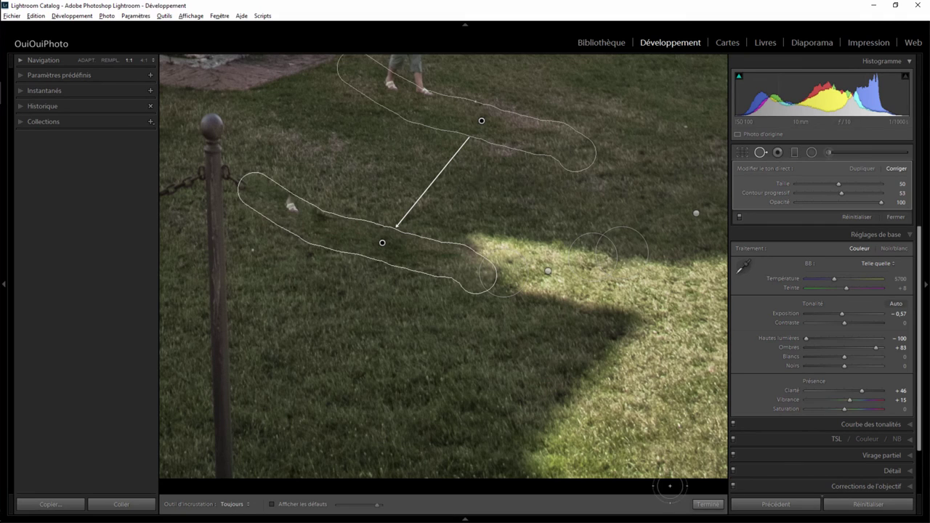
pyautogui.moveTo(481, 119); pyautogui.dragTo(458, 177)
pyautogui.click(707, 504)
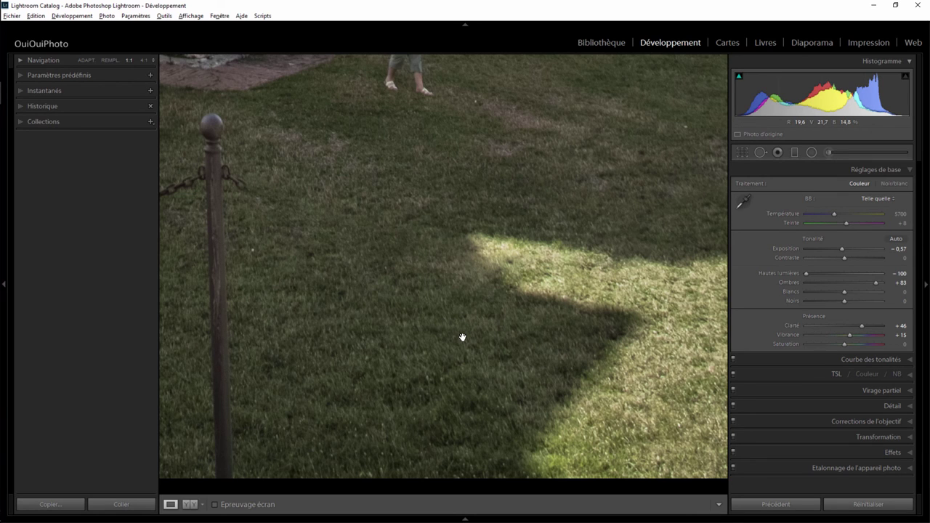
# Heal the second post from knob to base, moving its source onto clean grass.
pyautogui.moveTo(321, 262); pyautogui.dragTo(516, 276)
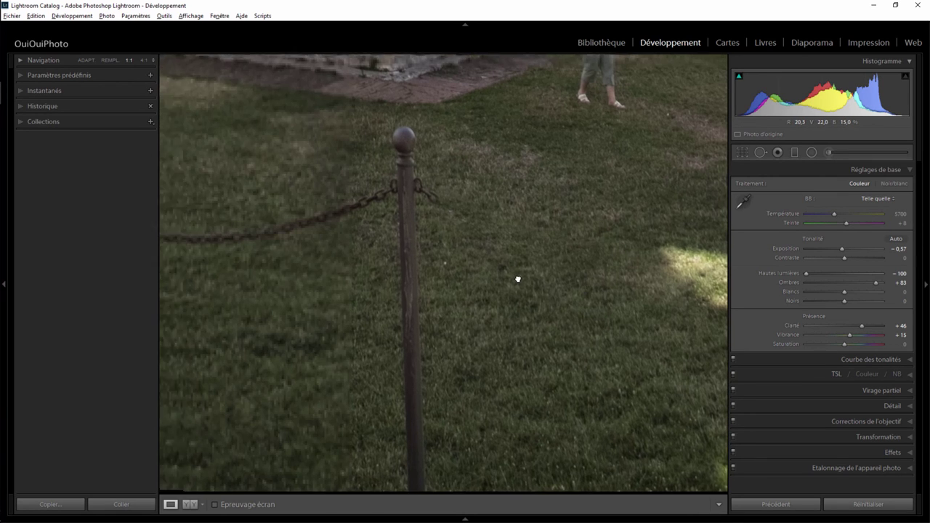
pyautogui.click(760, 152)
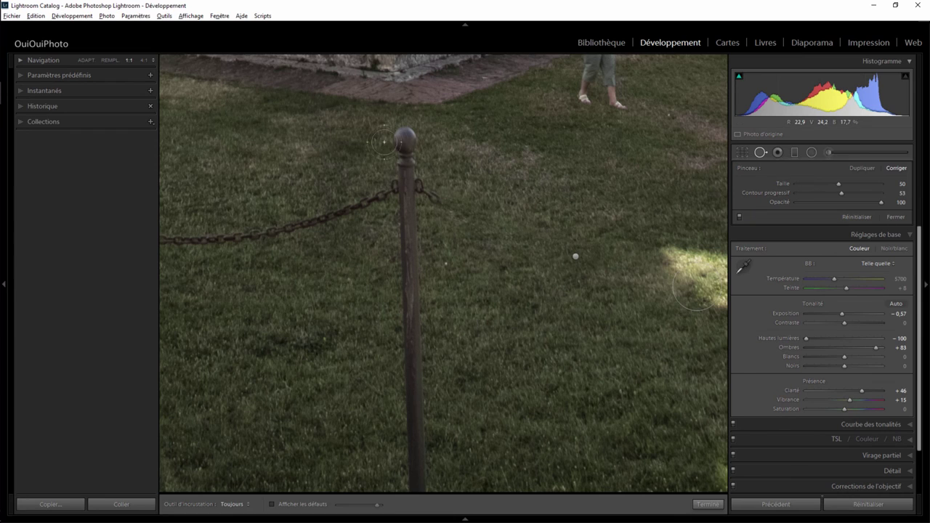
pyautogui.scroll(3, 398, 138)
pyautogui.moveTo(398, 138)
pyautogui.mouseDown()
pyautogui.moveTo(410, 132)
pyautogui.moveTo(407, 161)
pyautogui.moveTo(428, 185)
pyautogui.moveTo(395, 187)
pyautogui.moveTo(389, 196)
pyautogui.moveTo(410, 236)
pyautogui.moveTo(412, 477)
pyautogui.moveTo(424, 475)
pyautogui.moveTo(411, 265)
pyautogui.mouseUp()
pyautogui.moveTo(409, 217); pyautogui.dragTo(410, 483)
pyautogui.press('o')
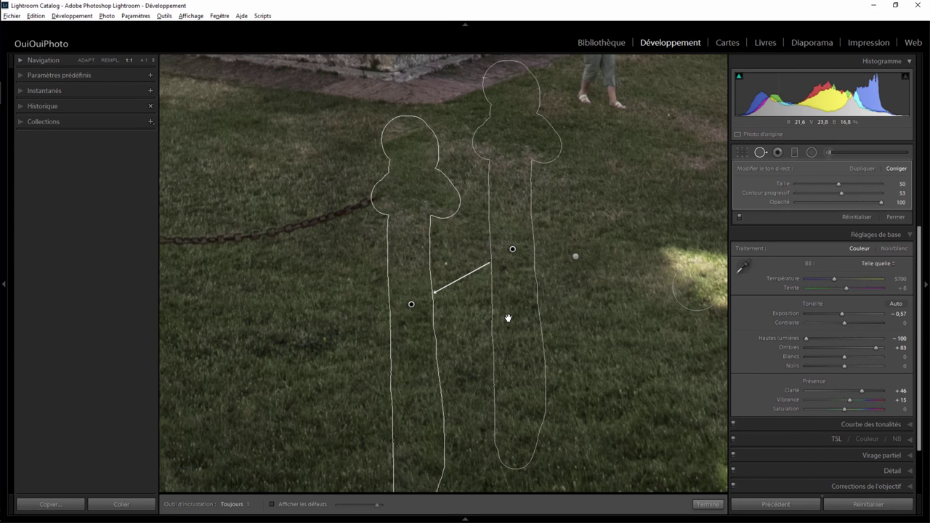
pyautogui.moveTo(512, 253); pyautogui.dragTo(524, 277)
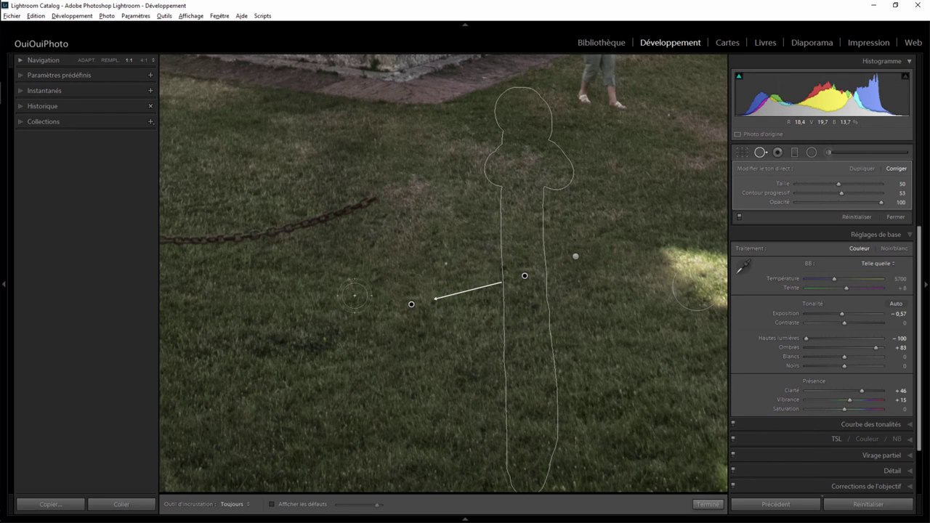
# Heal the chain hanging from the post with clean-grass sources, then apply and view the whole photo.
pyautogui.moveTo(205, 300); pyautogui.dragTo(456, 302)
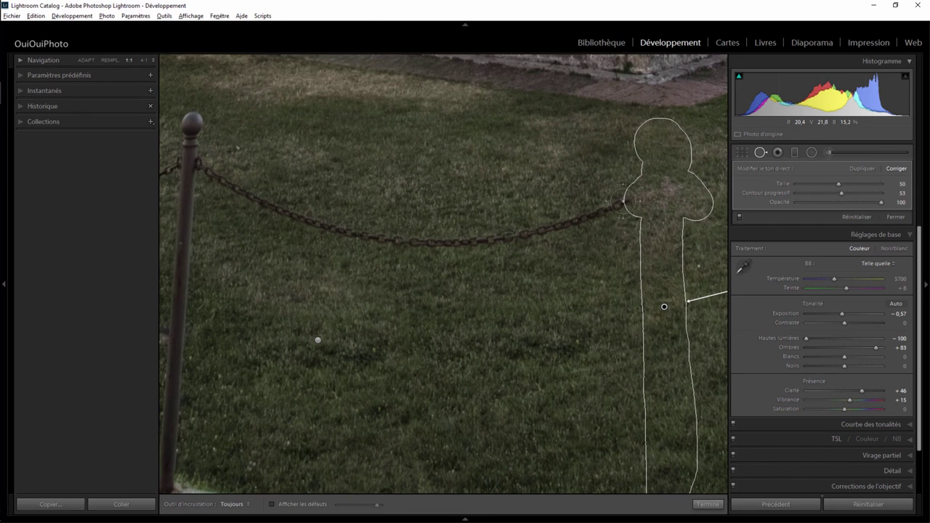
pyautogui.moveTo(603, 206)
pyautogui.mouseDown()
pyautogui.moveTo(629, 200)
pyautogui.moveTo(475, 243)
pyautogui.moveTo(323, 227)
pyautogui.moveTo(227, 183)
pyautogui.mouseUp()
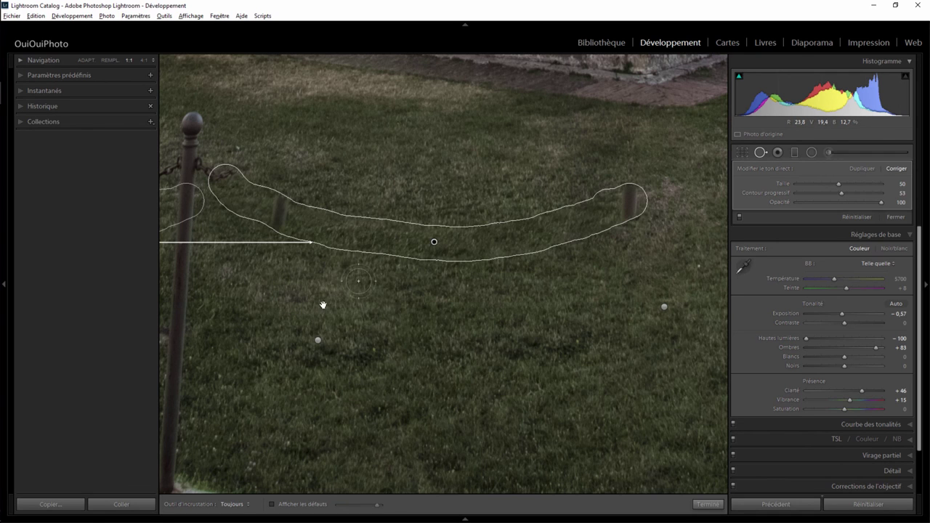
pyautogui.moveTo(323, 304); pyautogui.dragTo(561, 268)
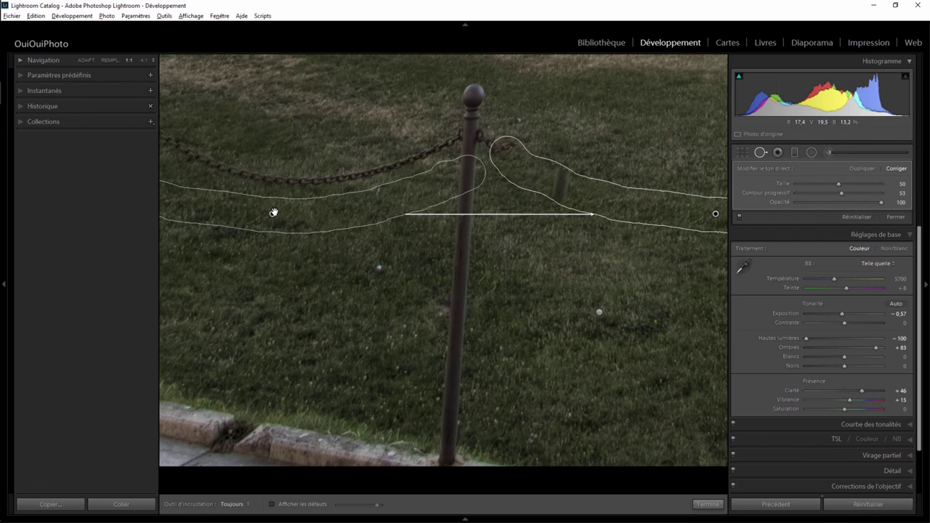
pyautogui.click(685, 302)
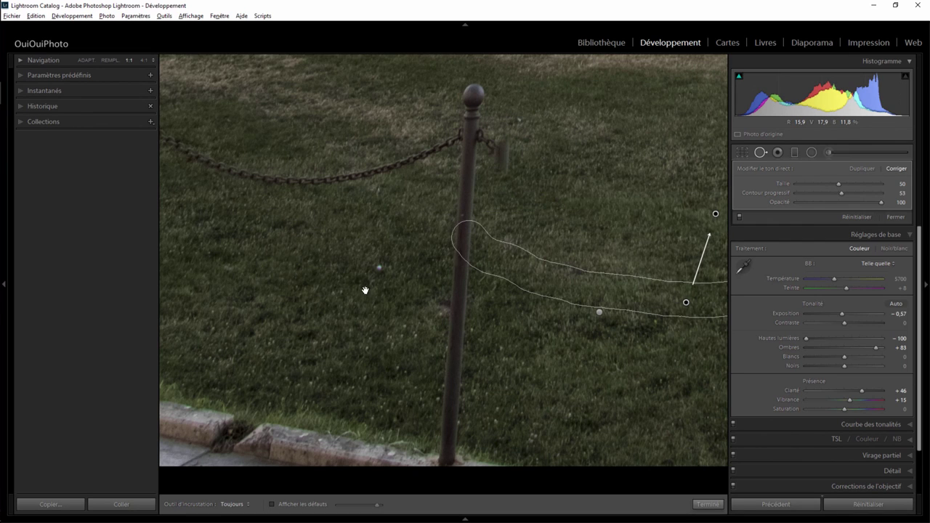
pyautogui.moveTo(354, 265); pyautogui.dragTo(201, 288)
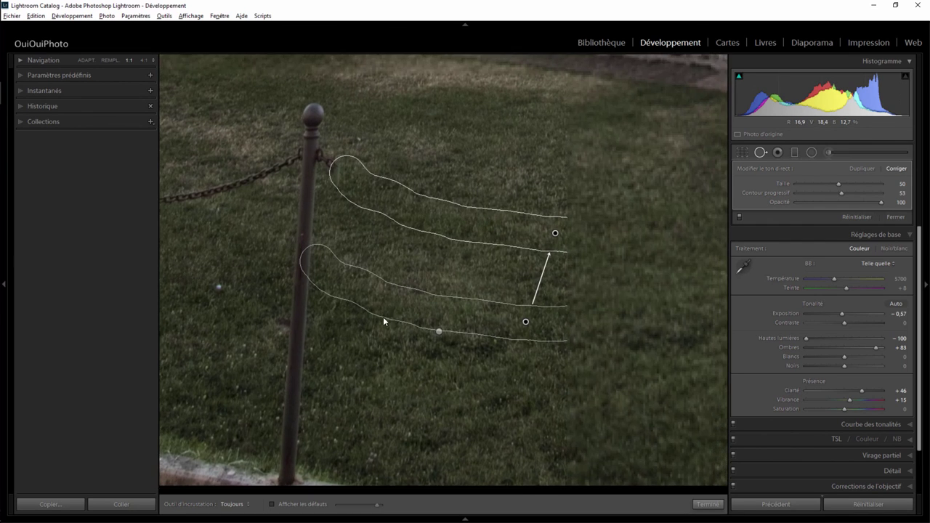
pyautogui.moveTo(526, 321); pyautogui.dragTo(555, 320)
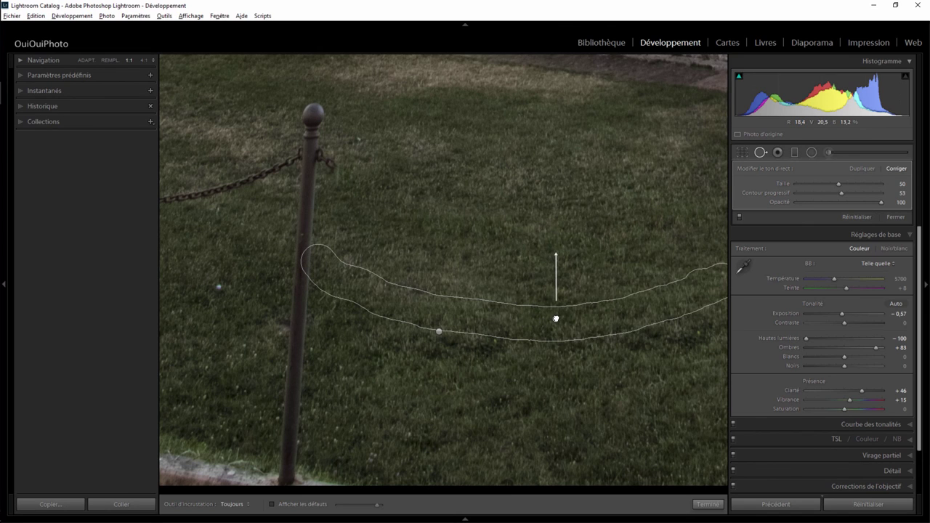
pyautogui.moveTo(556, 319); pyautogui.dragTo(562, 314)
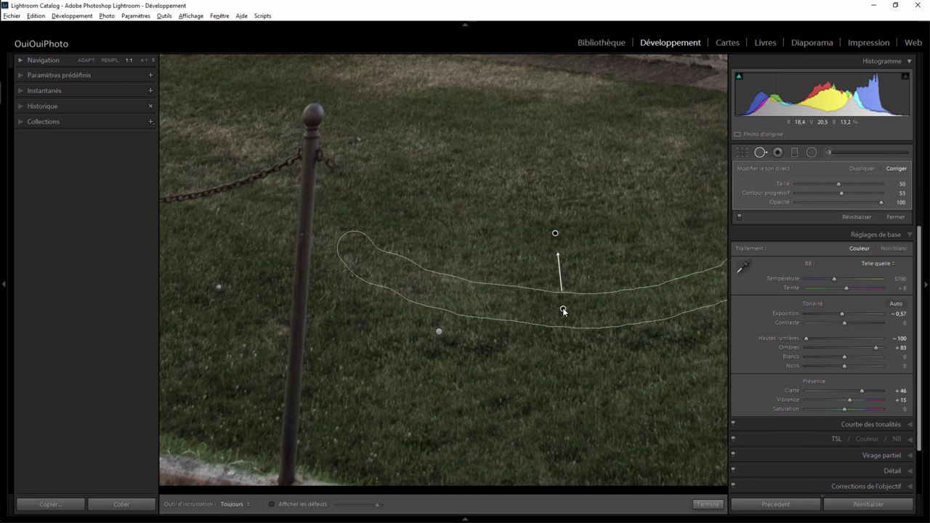
pyautogui.click(708, 503)
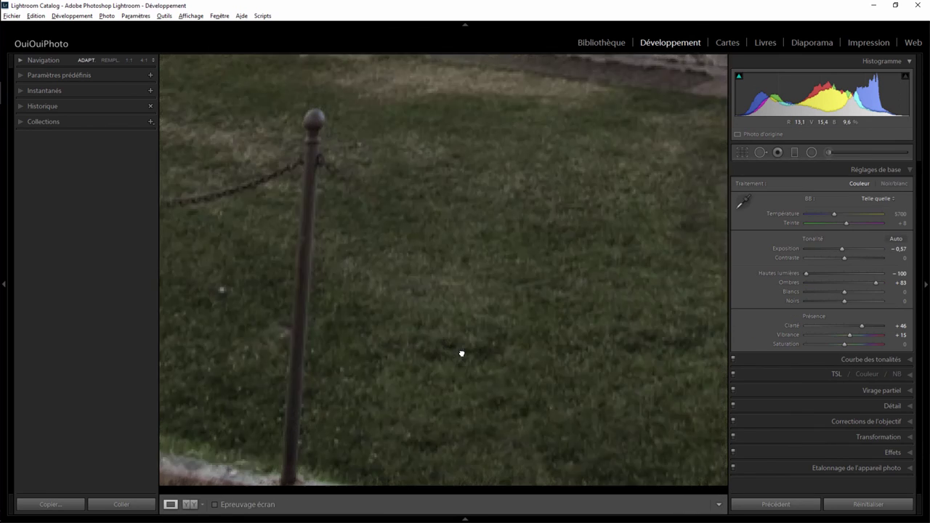
pyautogui.click(461, 353)
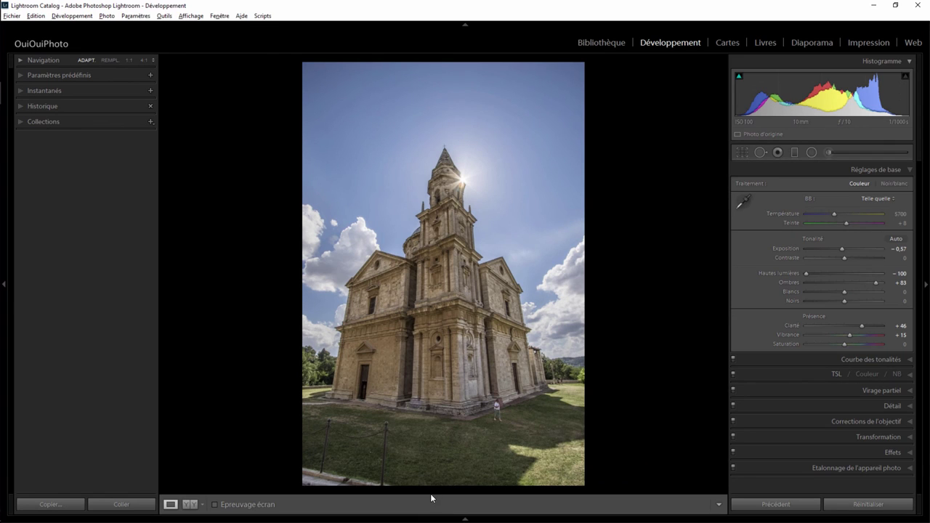